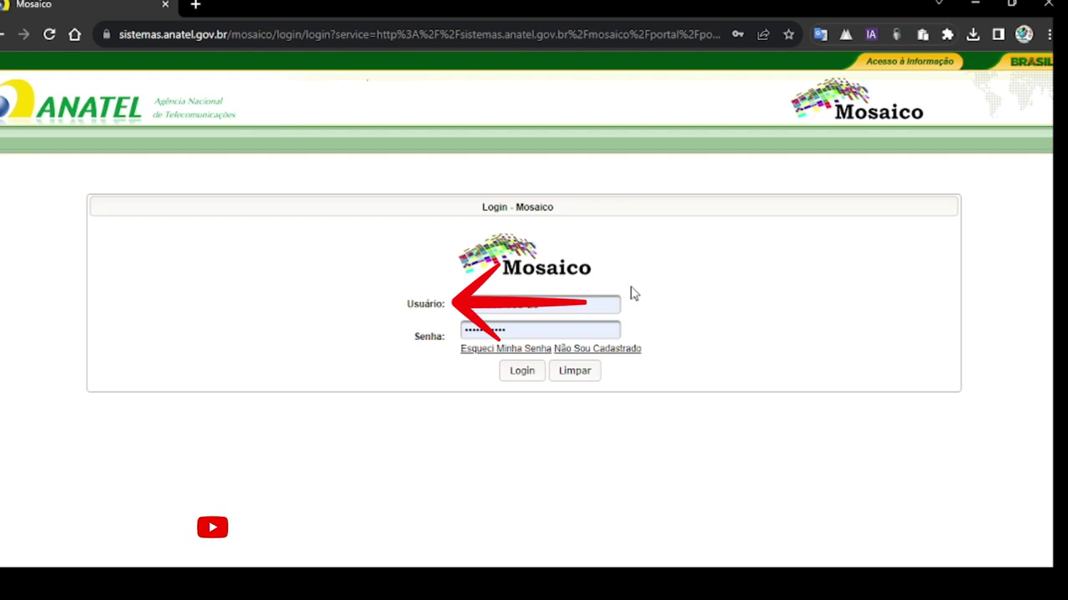
# - Sign in with the filled-in credentials and start registering a new declaration under Declaração de Conformidade (Requerimento)
pyautogui.click(522, 375)
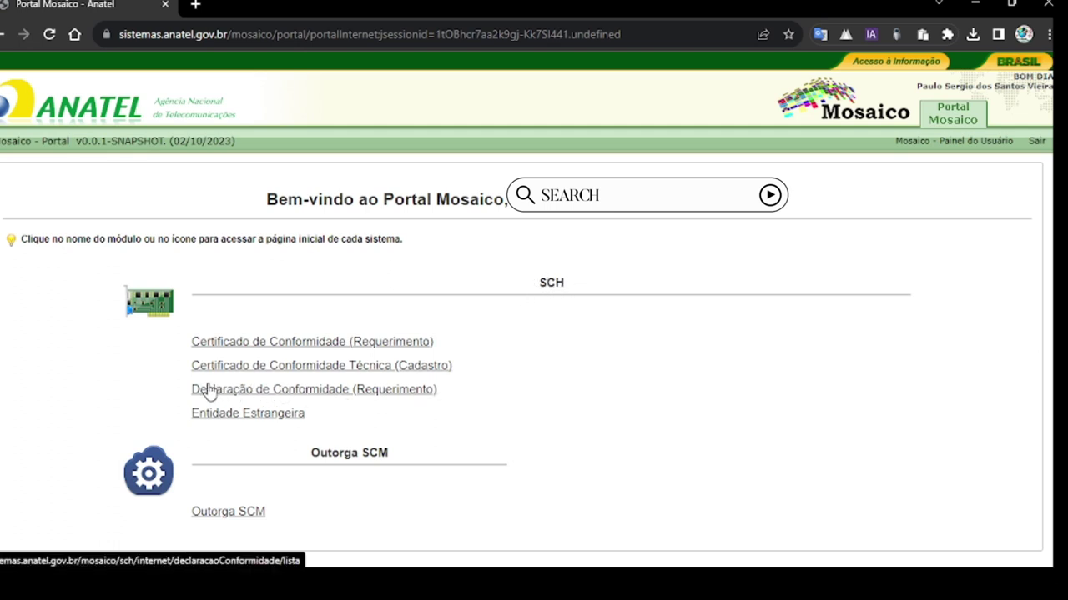
pyautogui.click(398, 392)
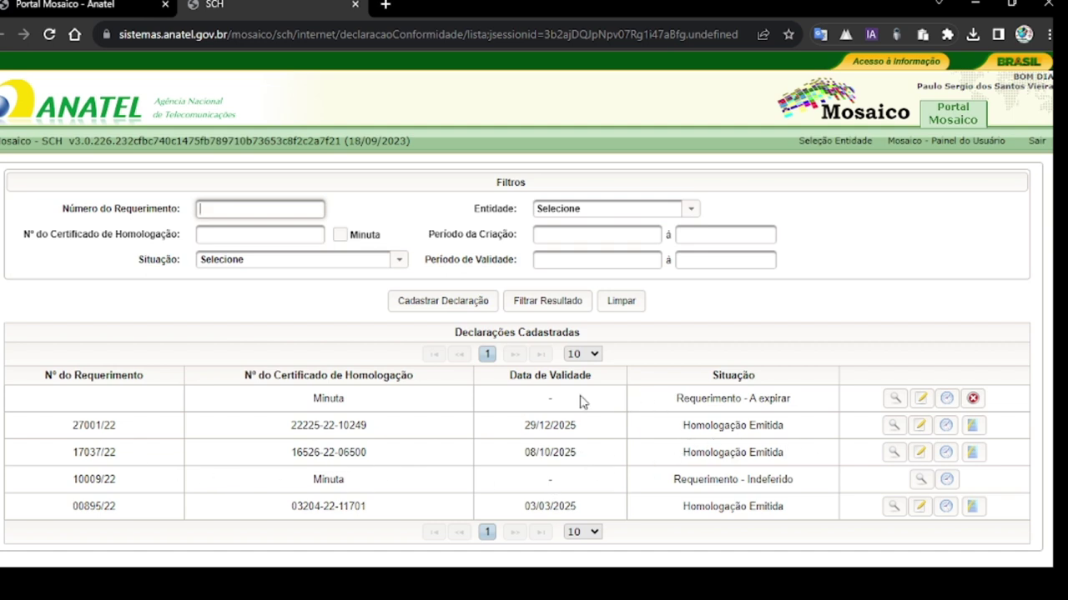
pyautogui.click(441, 302)
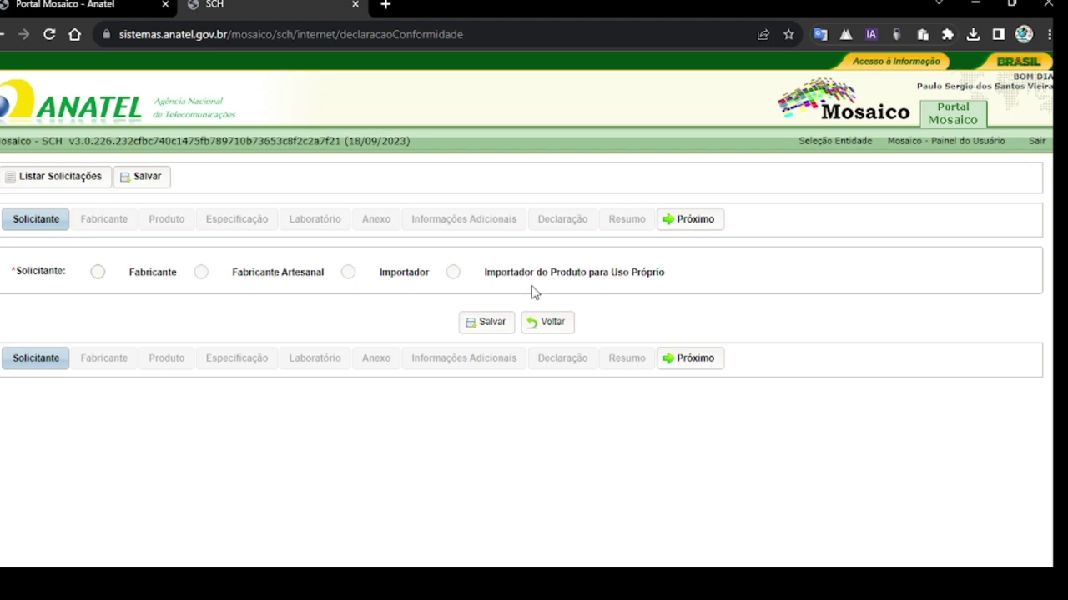
# - Set the applicant type to Importador do Produto para Uso Próprio and enter the applicant's CPF number
pyautogui.click(452, 274)
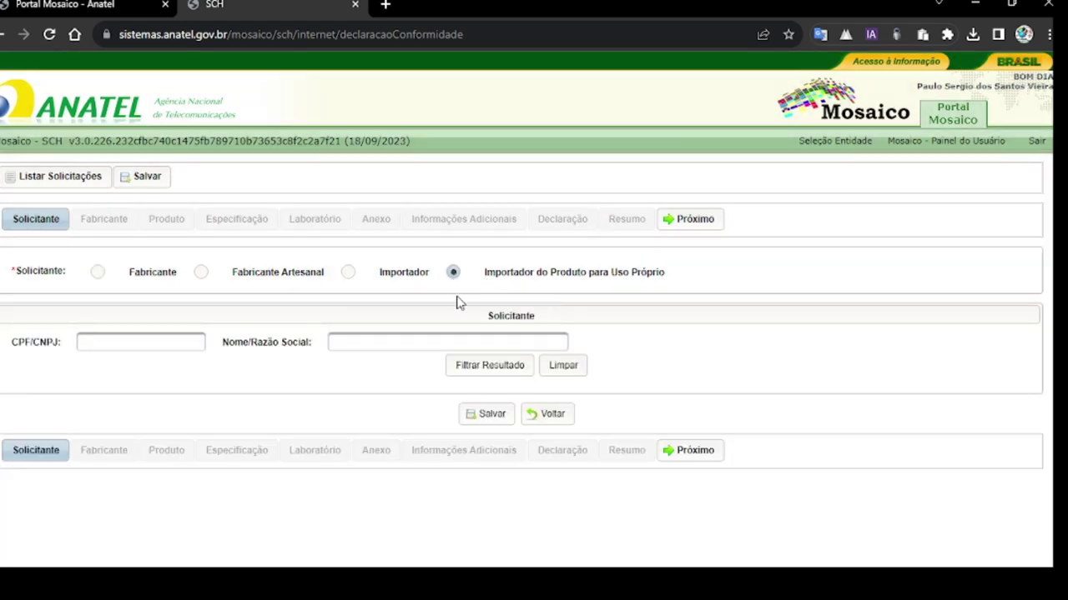
pyautogui.click(160, 342)
pyautogui.click(130, 345)
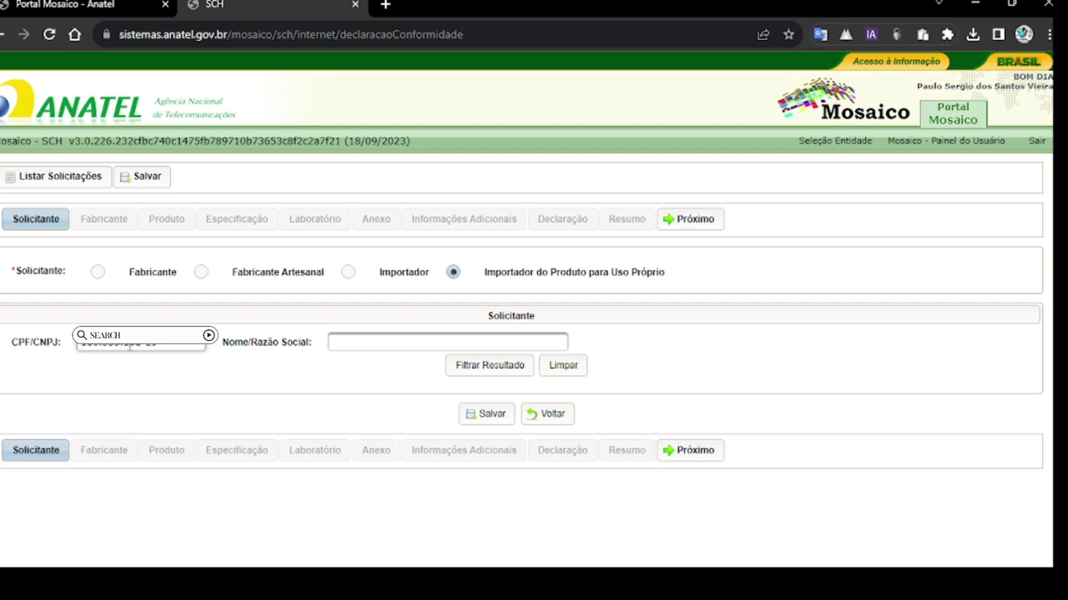
# - Filter the applicants by the applicant's full name, then select the matching record and save it
pyautogui.click(342, 343)
pyautogui.click(368, 342)
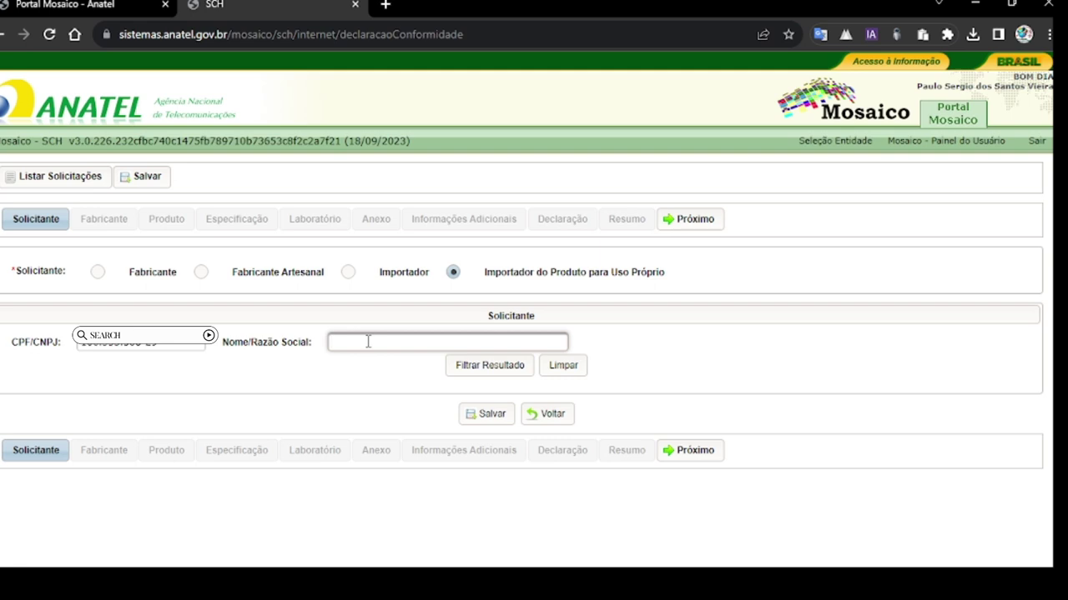
pyautogui.write('paulo')
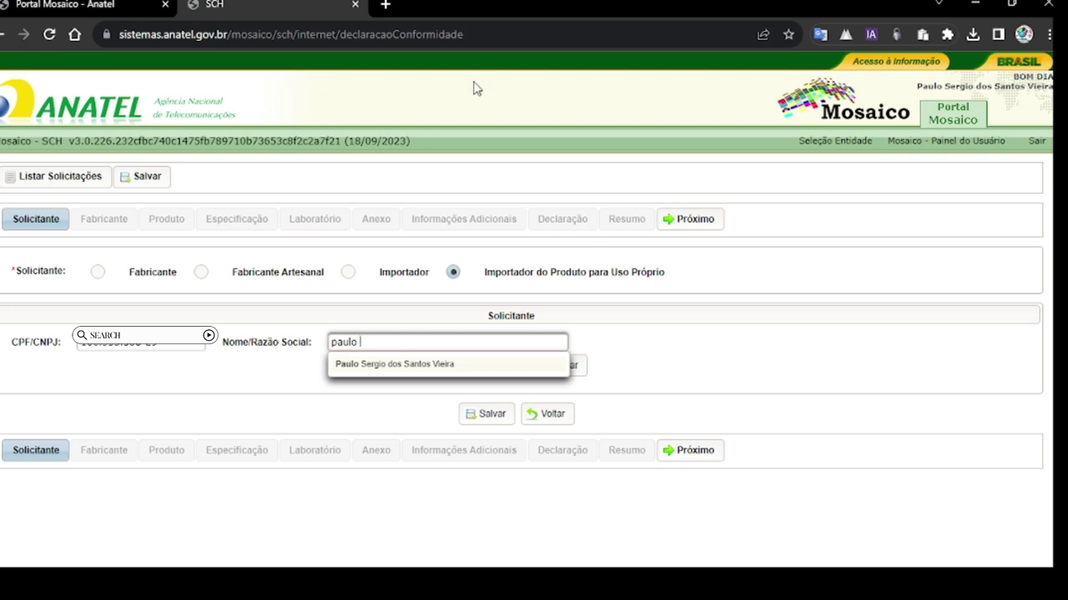
pyautogui.click(430, 366)
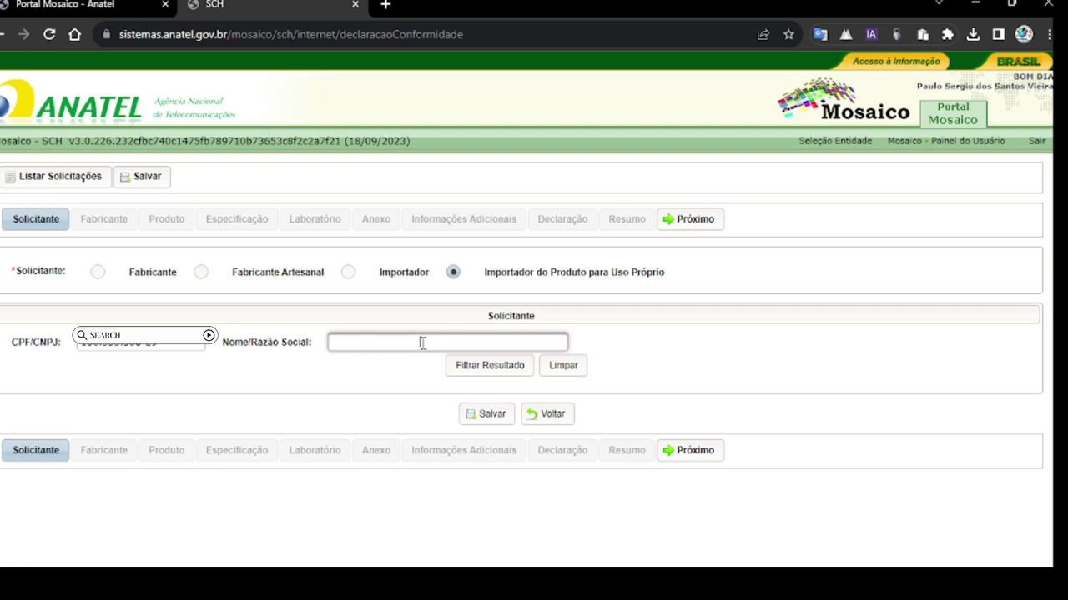
pyautogui.click(422, 342)
pyautogui.click(483, 367)
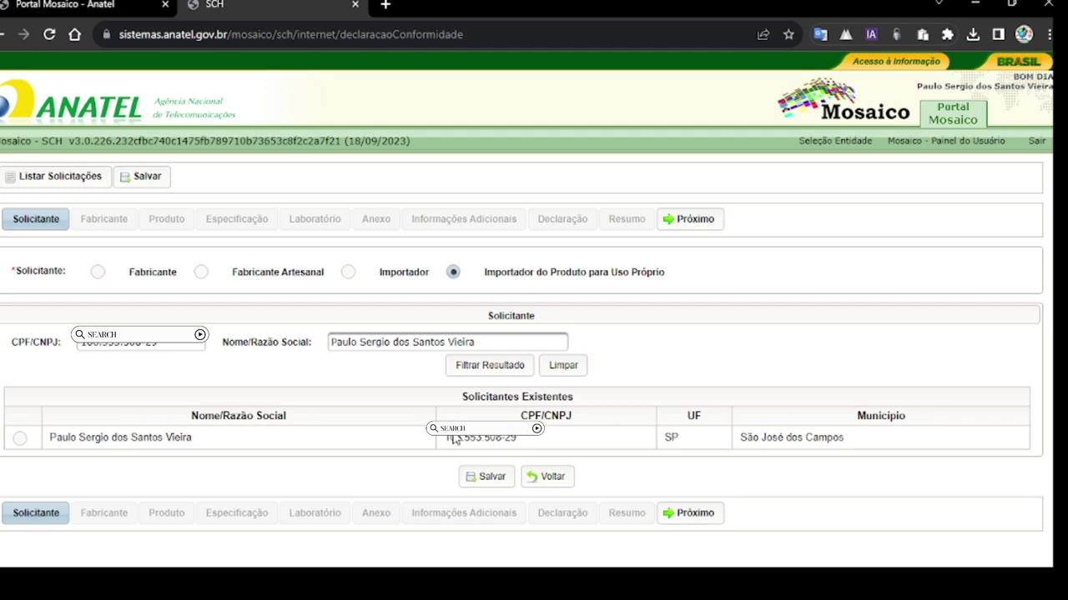
pyautogui.click(20, 439)
pyautogui.click(485, 480)
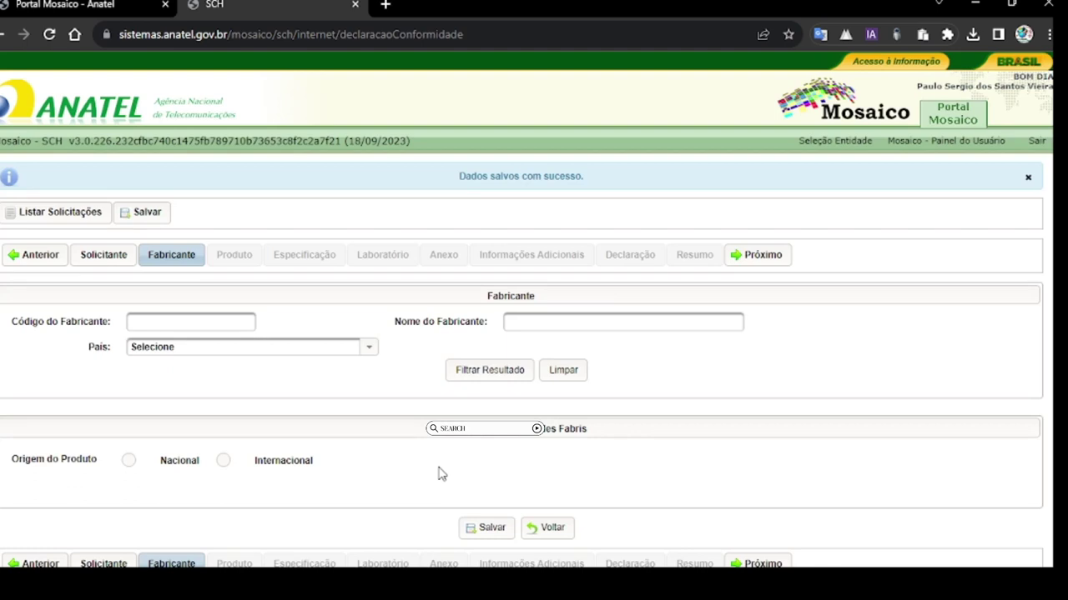
# - Filter the manufacturers by the name SZ DJI TECHNOLOGY CO., LTD - 6500
pyautogui.scroll(-1, 400, 419)
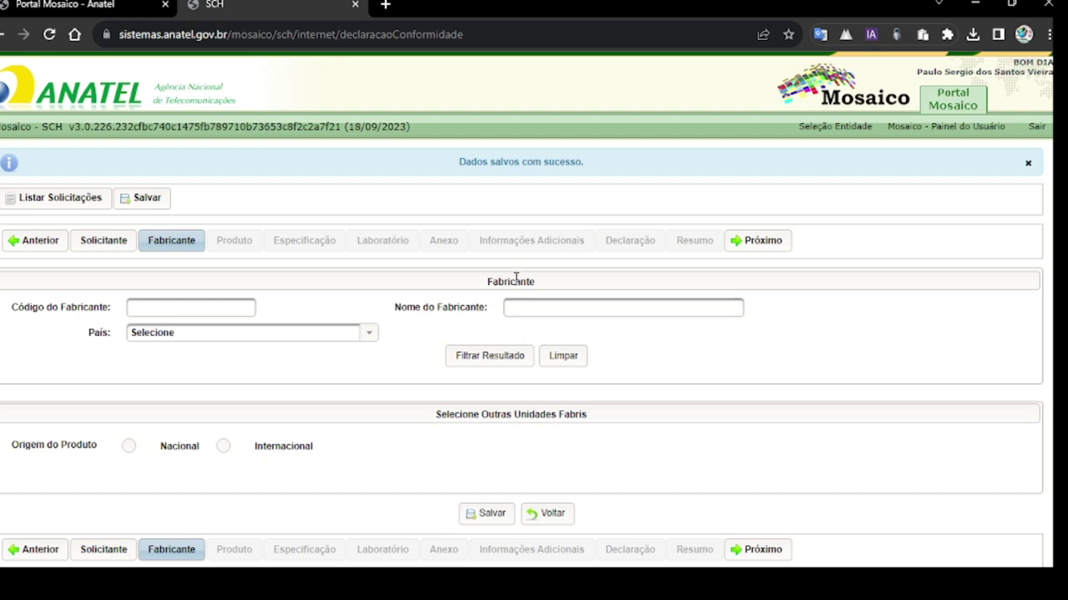
pyautogui.click(522, 306)
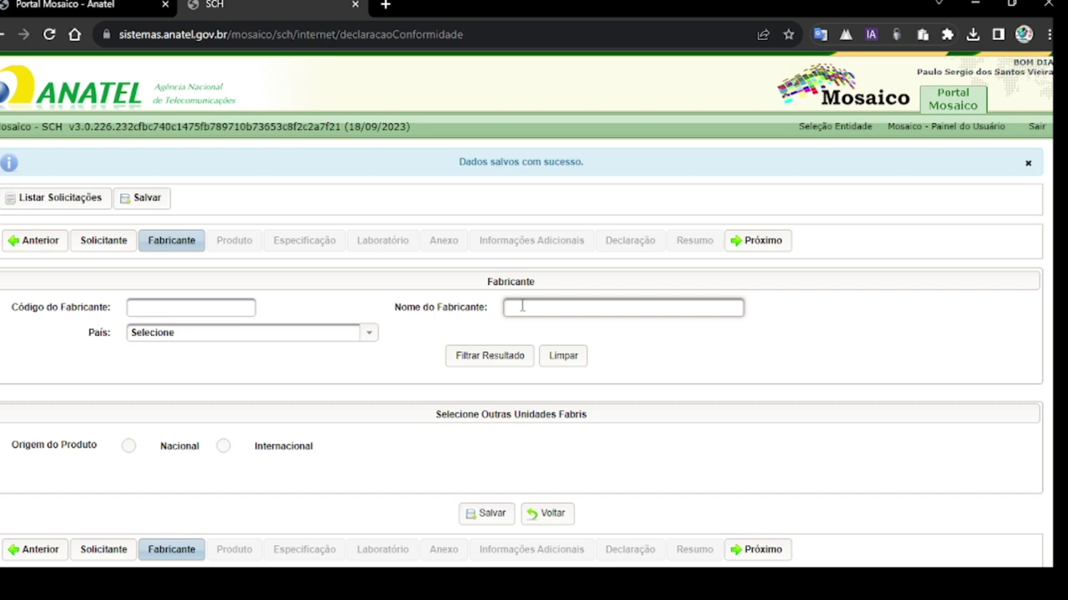
pyautogui.write('6500')
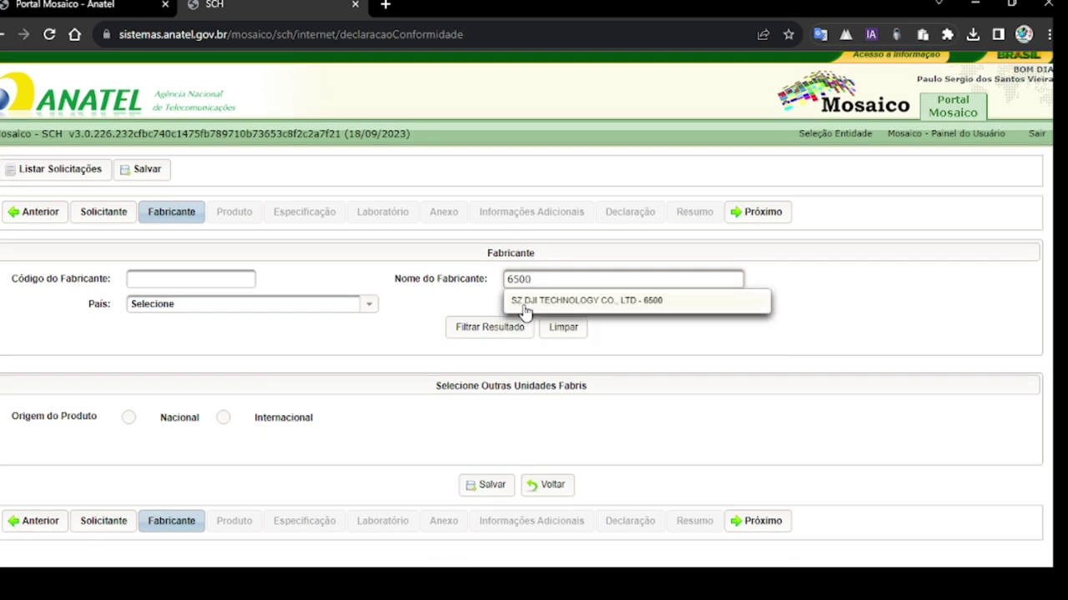
pyautogui.click(542, 303)
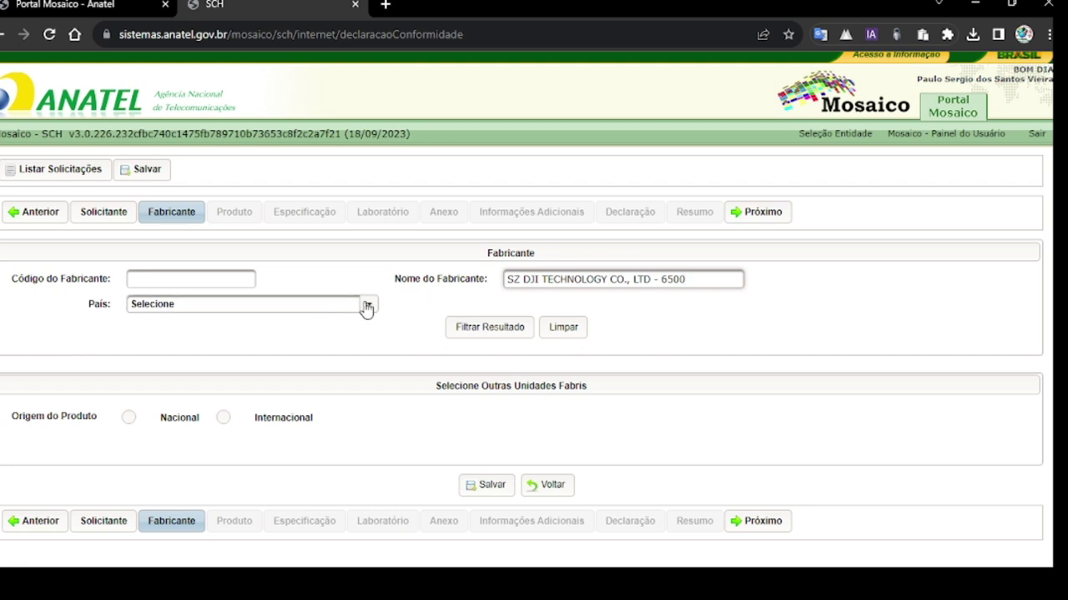
pyautogui.click(481, 331)
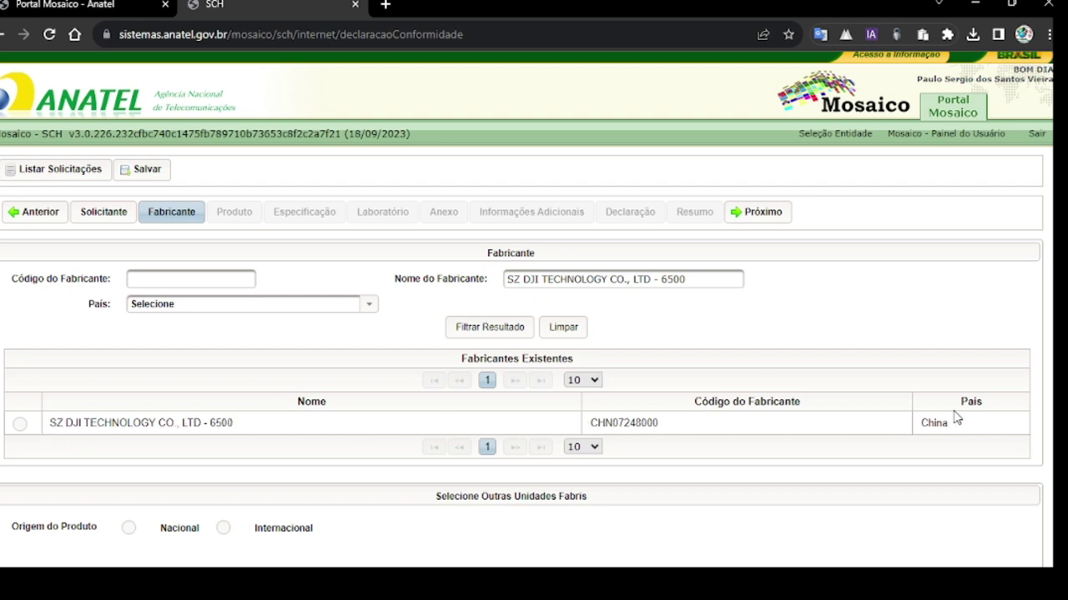
# - Select SZ DJI TECHNOLOGY CO., LTD - 6500 as manufacturer and save, confirming the requirement number notice
pyautogui.click(20, 425)
pyautogui.scroll(-1, 434, 454)
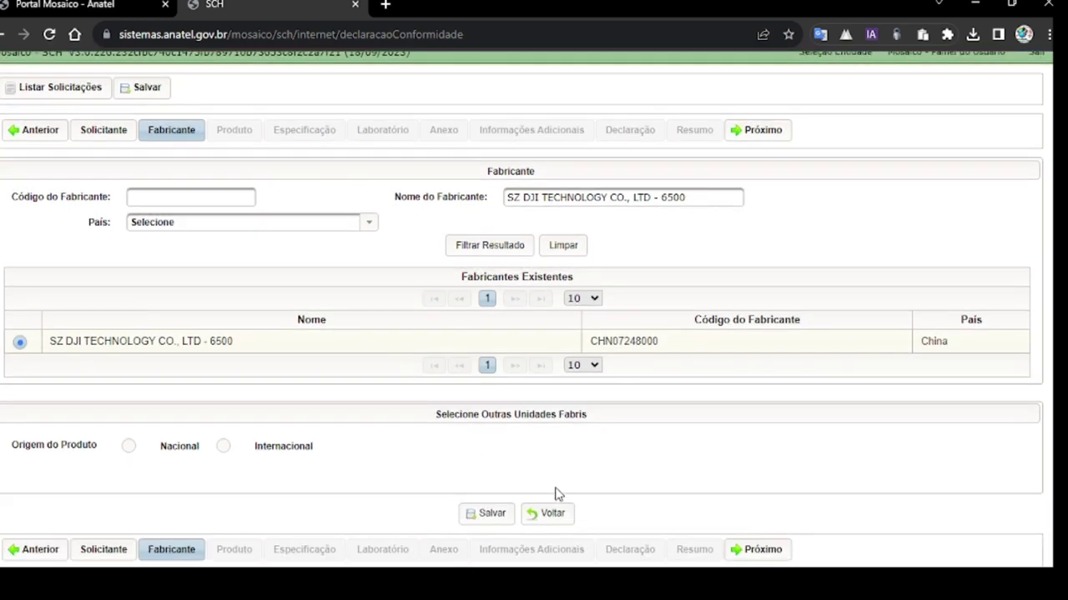
pyautogui.click(489, 515)
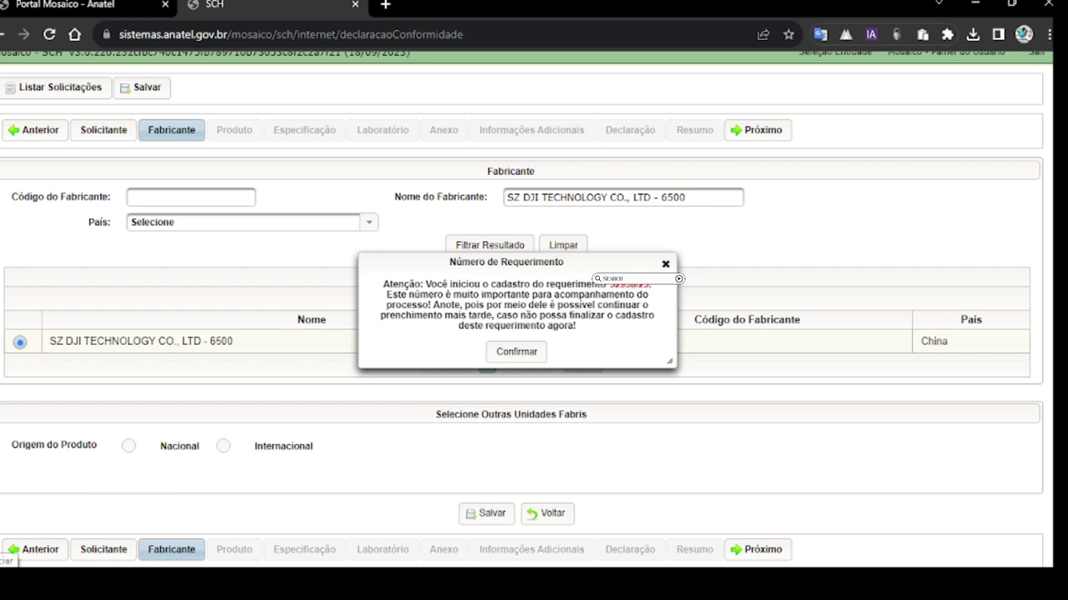
pyautogui.press('Return')
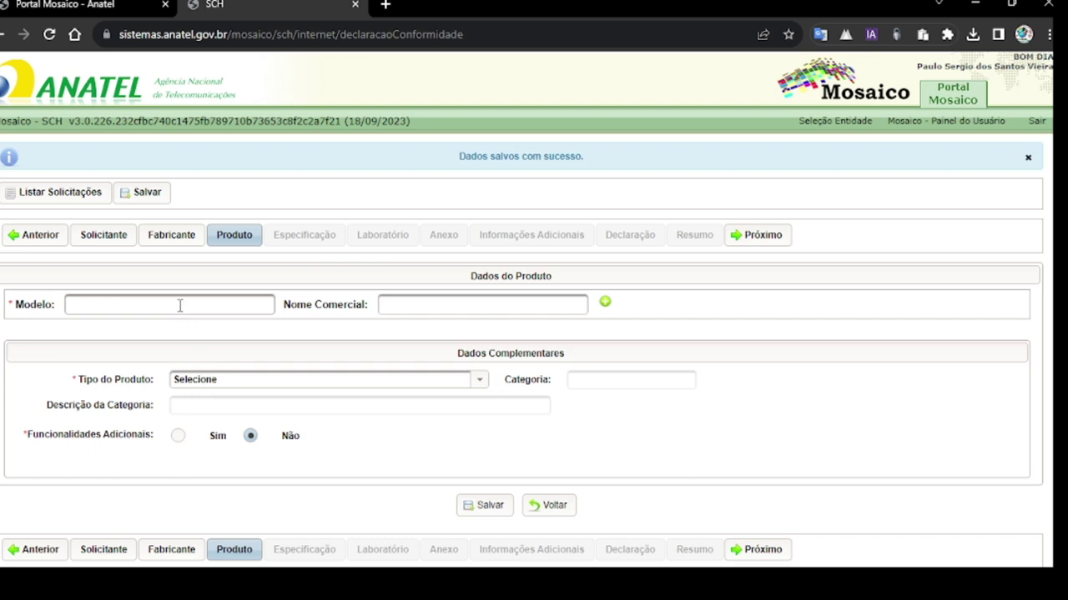
# - Enter the product model "MT2PD (drone)" with the commercial name "dji mini 2 (dji camera drone)"
pyautogui.click(180, 305)
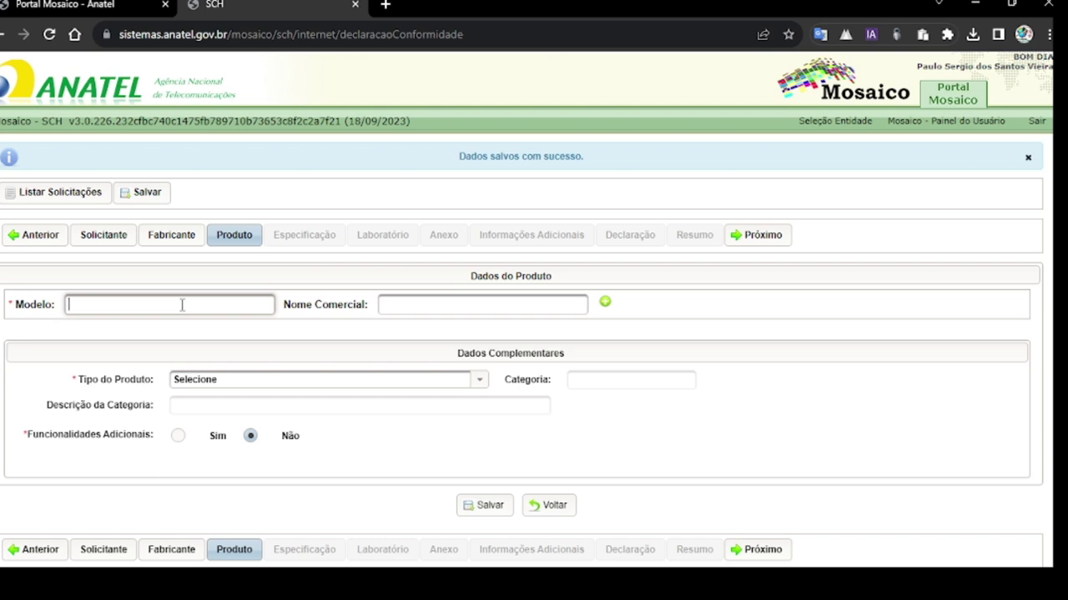
pyautogui.write('MT2PD')
pyautogui.write('(drone)')
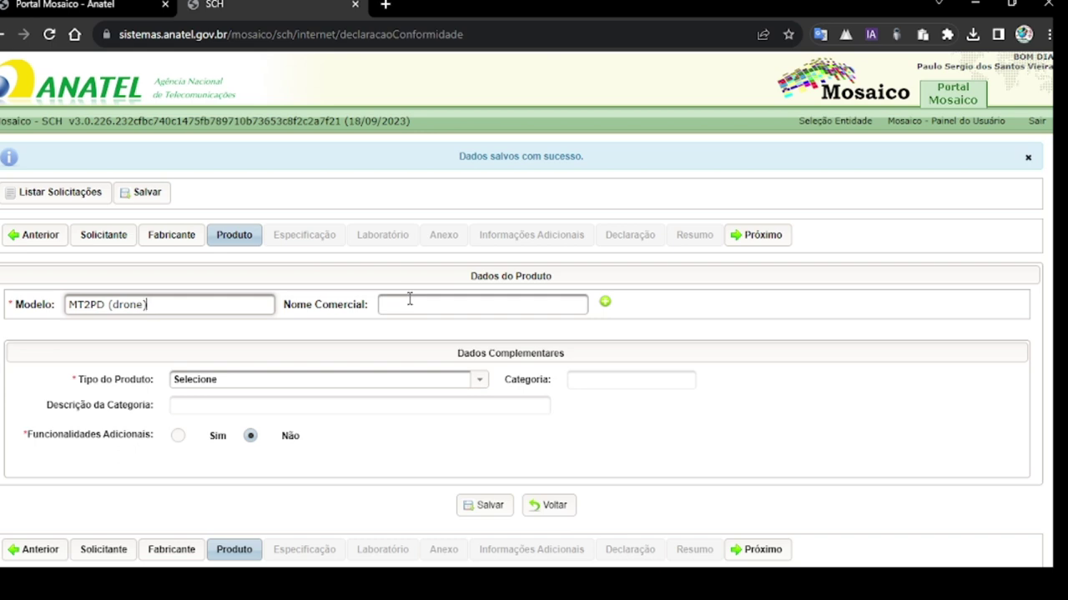
pyautogui.click(410, 300)
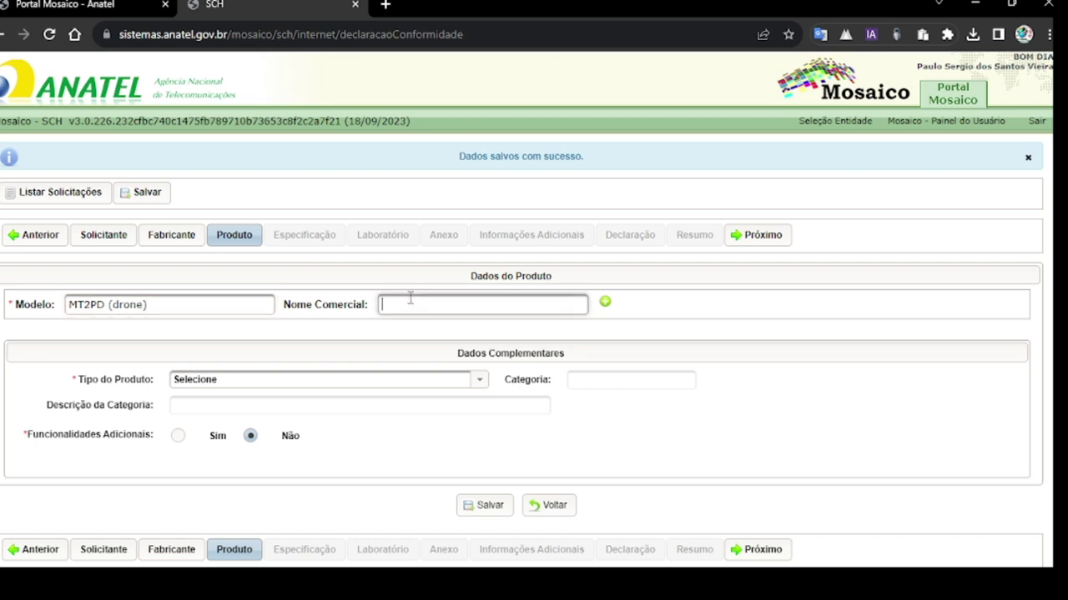
pyautogui.write('dji mini 2')
pyautogui.write('(dji camera dron')
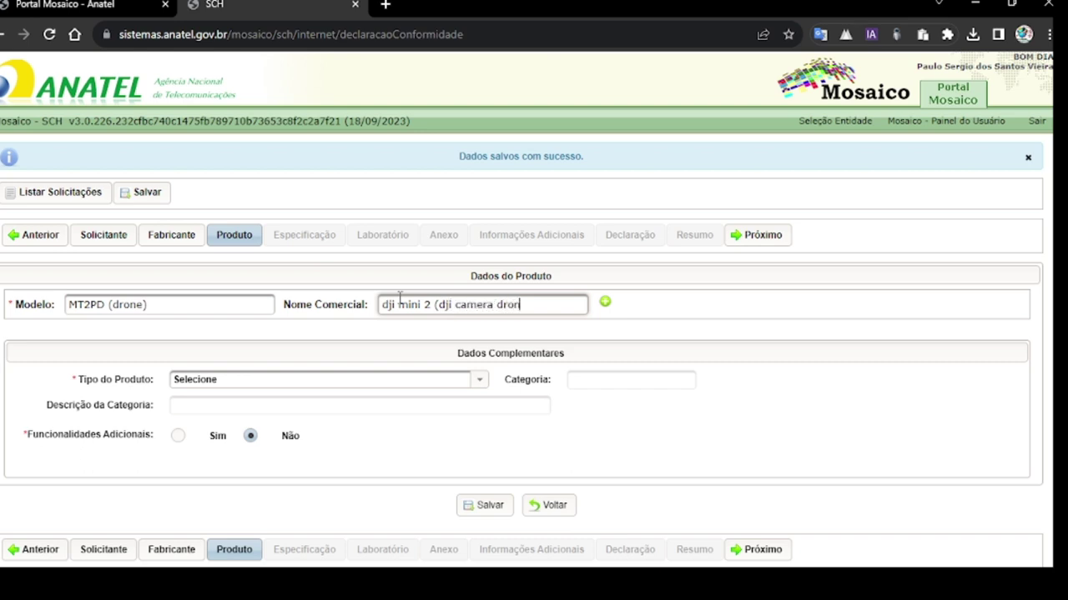
pyautogui.write('e)')
# - Add a second product model row and enter "RC 231 (controle)" as its model
pyautogui.click(607, 305)
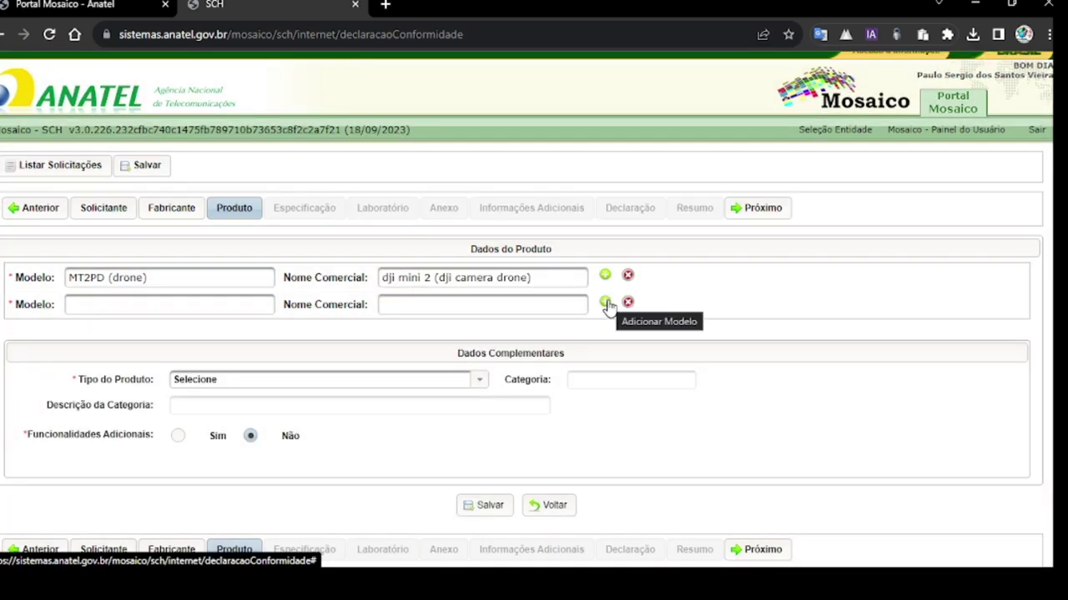
pyautogui.click(146, 307)
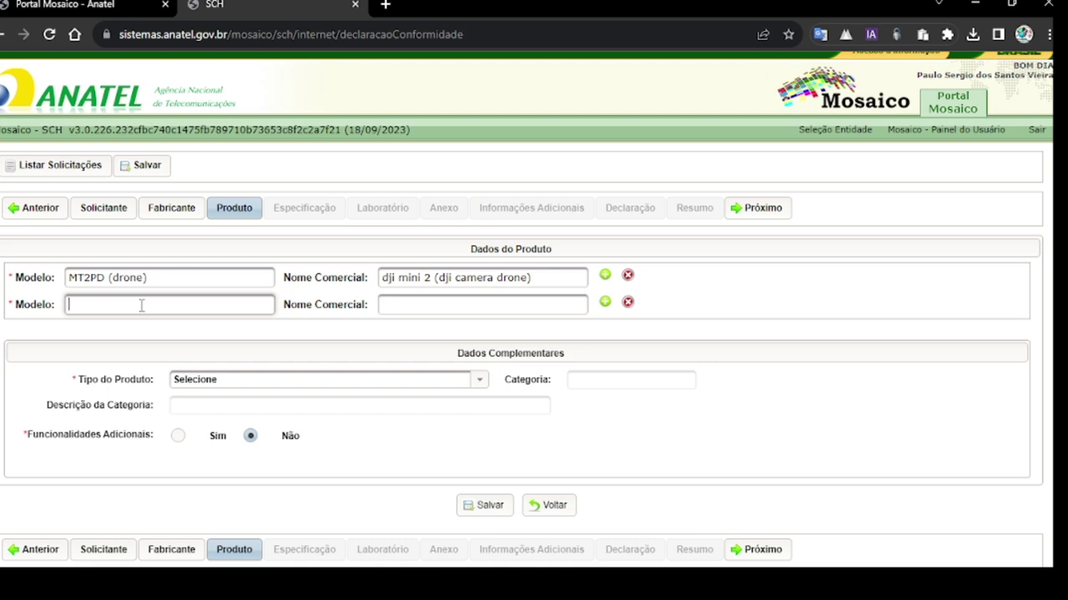
pyautogui.write('RC')
pyautogui.write(' 231')
pyautogui.write(' 9')
pyautogui.write('cosntrol')
pyautogui.write('e')
pyautogui.press('BackSpace')
pyautogui.press('BackSpace')
pyautogui.press('BackSpace')
pyautogui.press('BackSpace')
pyautogui.press('BackSpace')
pyautogui.press('BackSpace')
pyautogui.press('BackSpace')
pyautogui.press('BackSpace')
pyautogui.press('BackSpace')
pyautogui.press('BackSpace')
pyautogui.write('(controle)')
# - Enter "C5" as the commercial name of the RC 231 (controle) model
pyautogui.click(380, 304)
pyautogui.write('c5')
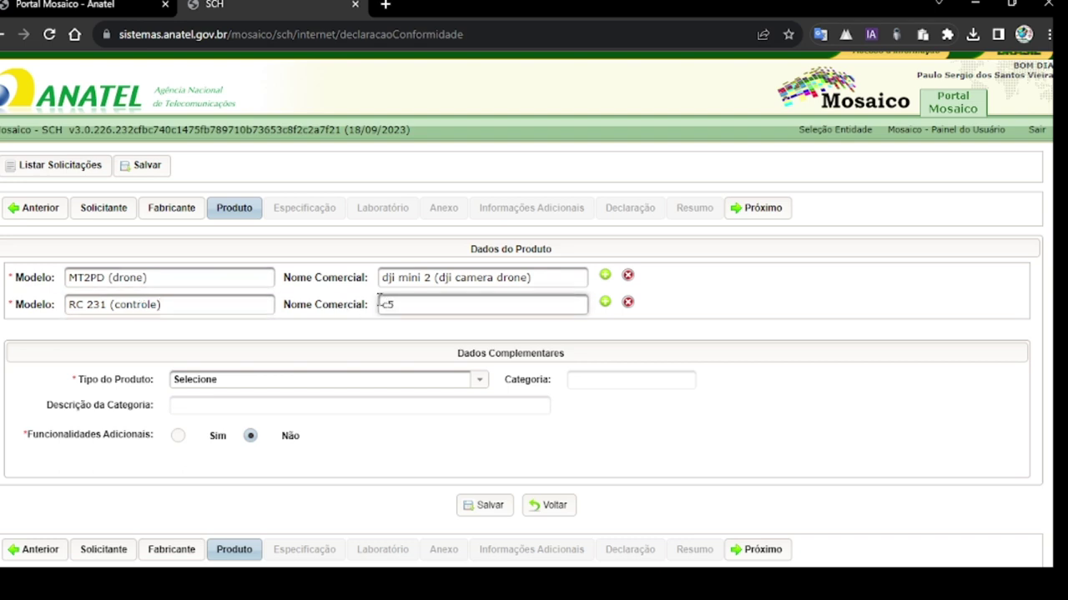
pyautogui.press('BackSpace')
pyautogui.press('BackSpace')
pyautogui.write('C5')
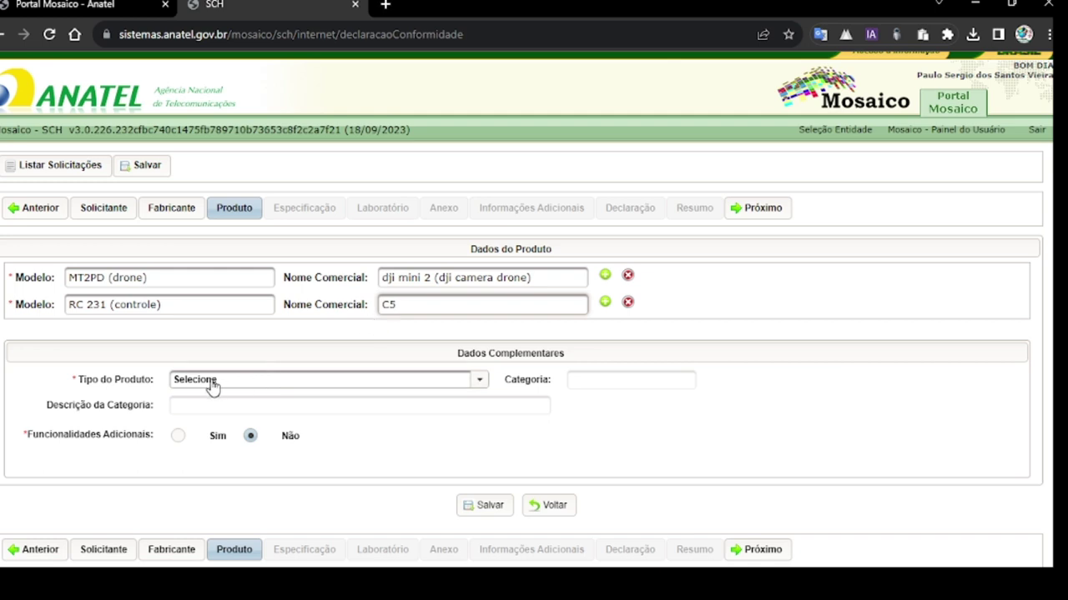
# - Set the product type to Transceptor de Radiação Restrita and save the product data
pyautogui.click(400, 384)
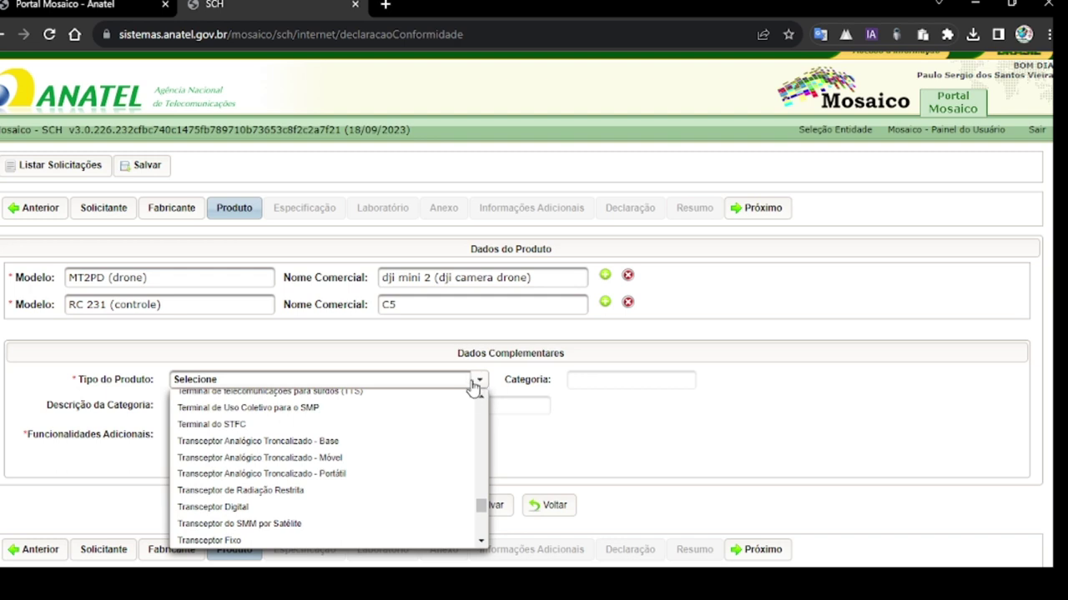
pyautogui.click(275, 491)
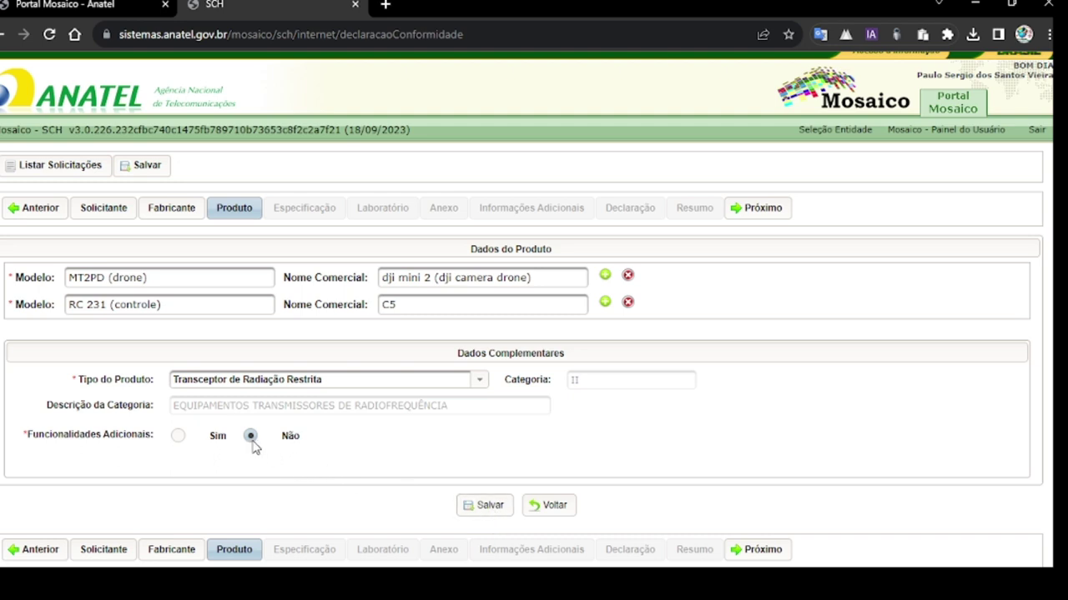
pyautogui.click(490, 507)
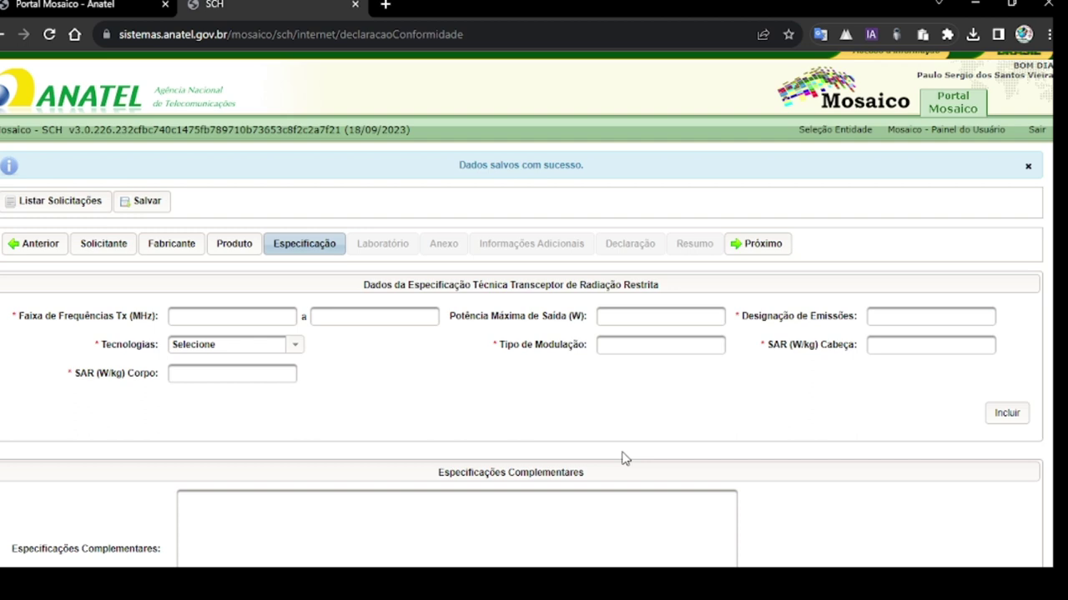
# - Set the Tx frequency range from 2,400 to 2,4835 and the maximum output power to 0,25 W
pyautogui.click(245, 316)
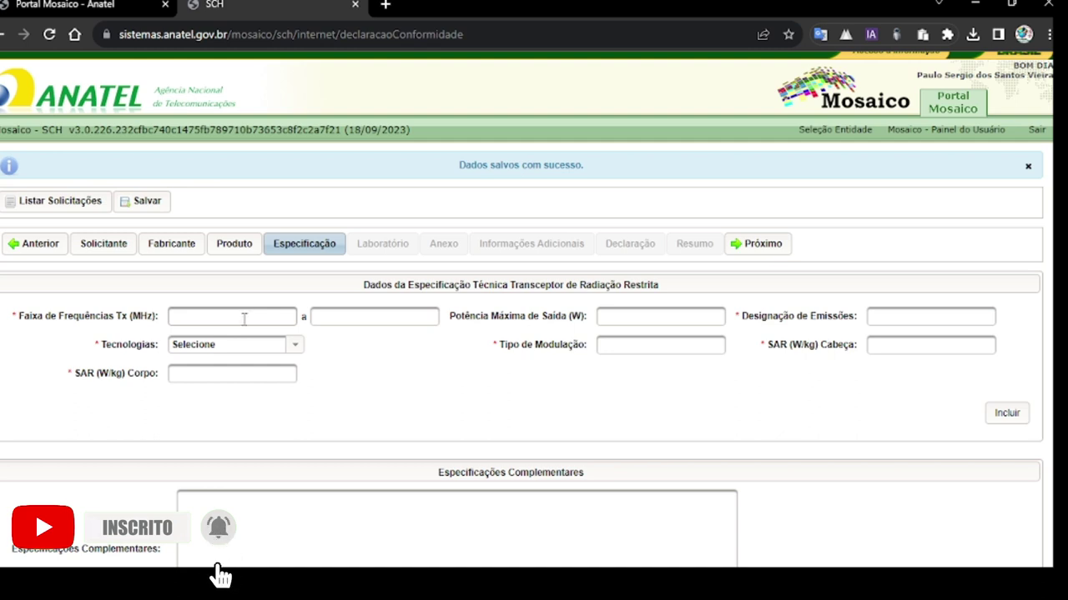
pyautogui.click(244, 317)
pyautogui.write('2')
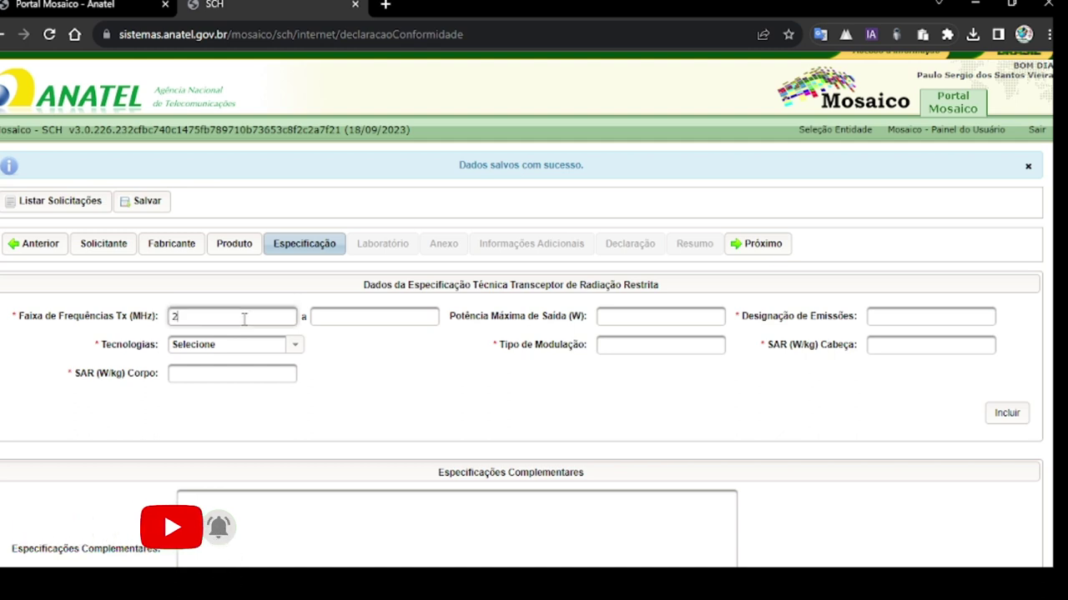
pyautogui.write('4')
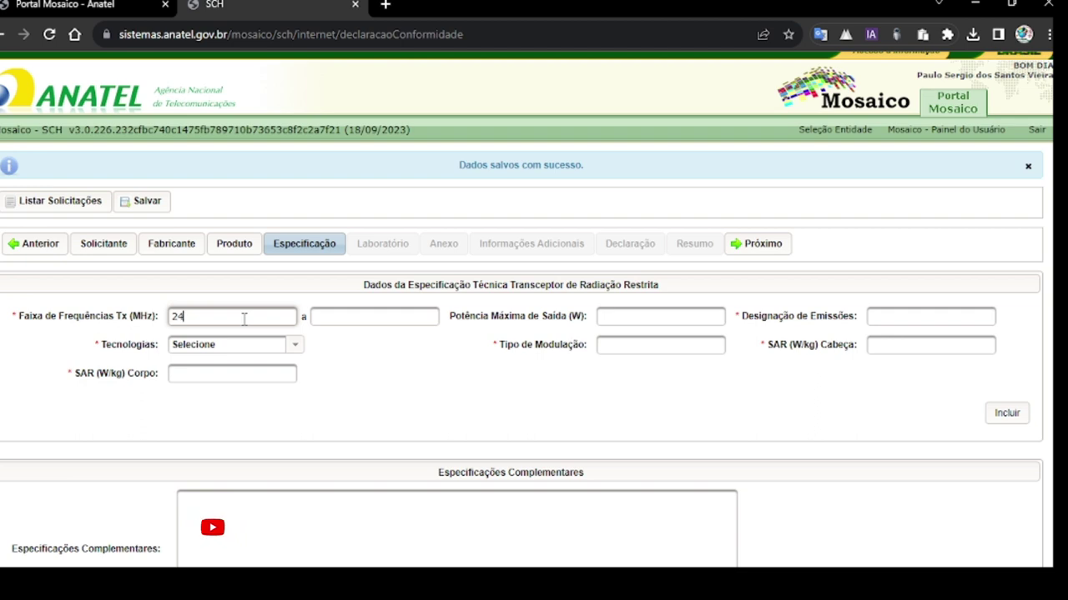
pyautogui.write('00')
pyautogui.press('BackSpace')
pyautogui.press('BackSpace')
pyautogui.press('BackSpace')
pyautogui.write(',400')
pyautogui.click(333, 317)
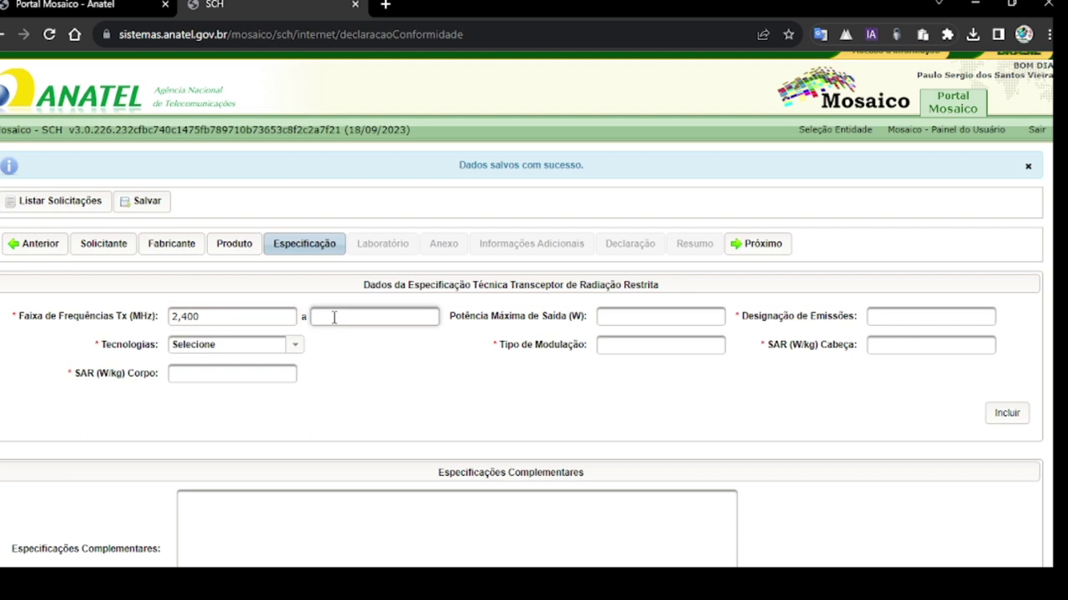
pyautogui.write('2,483535')
pyautogui.click(629, 317)
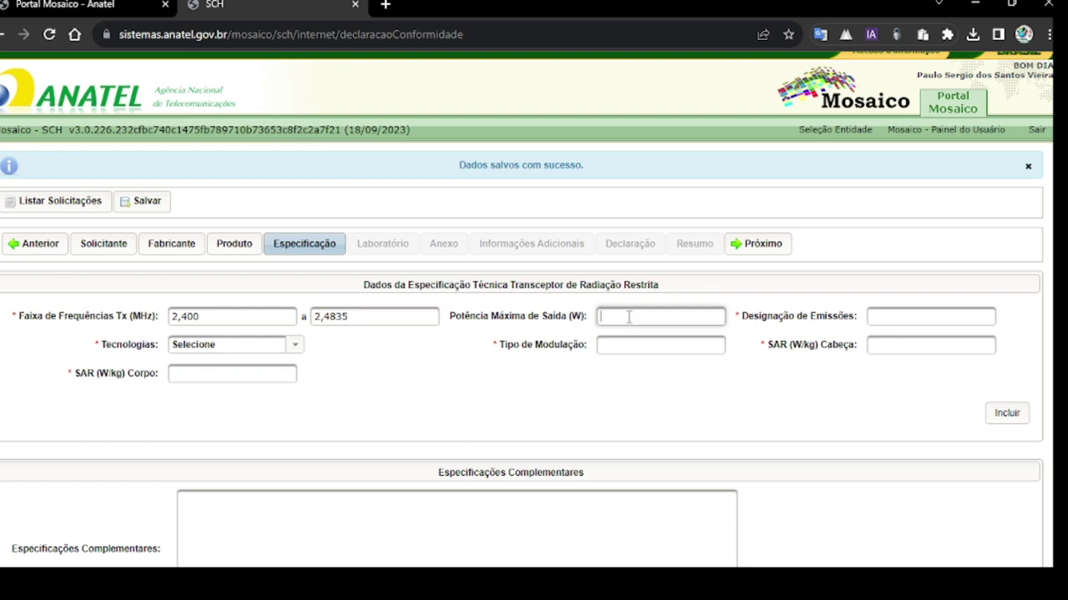
pyautogui.write('0,25')
# - Enter "-" for the emission designation and head SAR, and choose OFDM as the technology
pyautogui.click(899, 318)
pyautogui.click(897, 317)
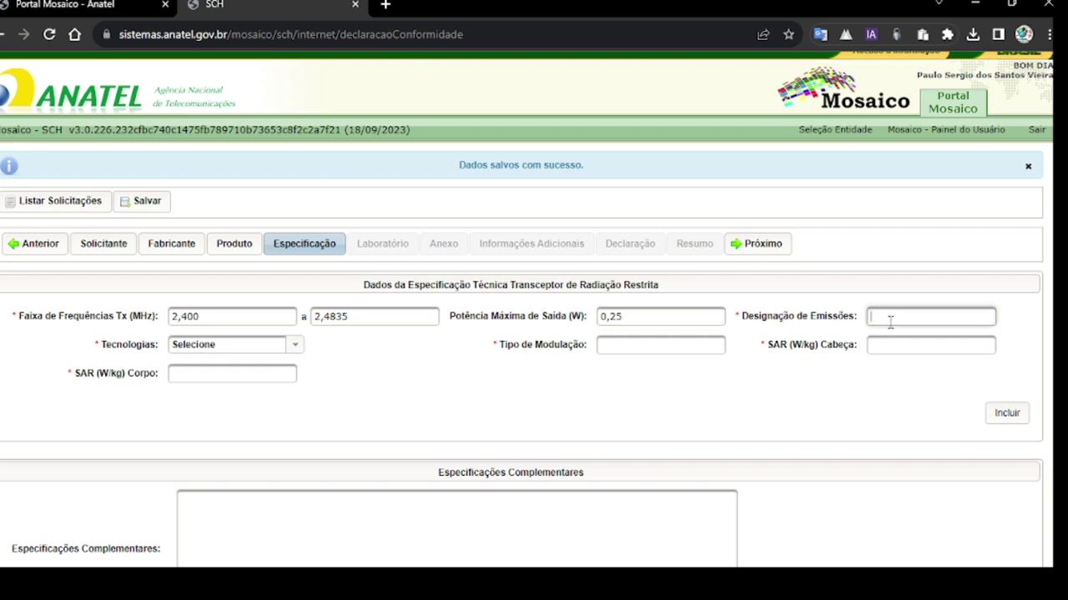
pyautogui.write('-')
pyautogui.click(885, 345)
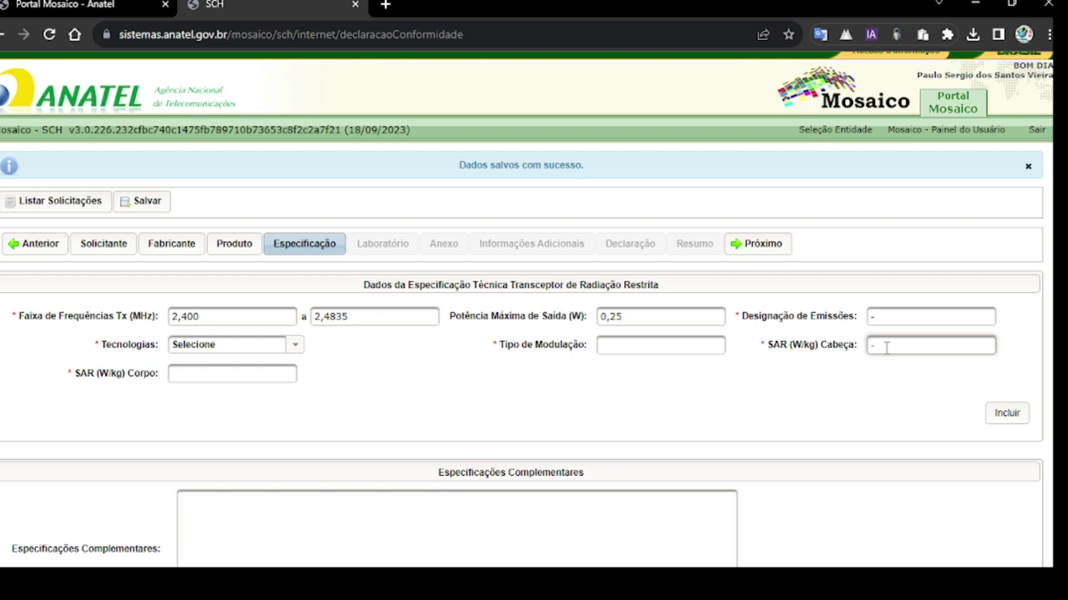
pyautogui.write('-')
pyautogui.click(294, 347)
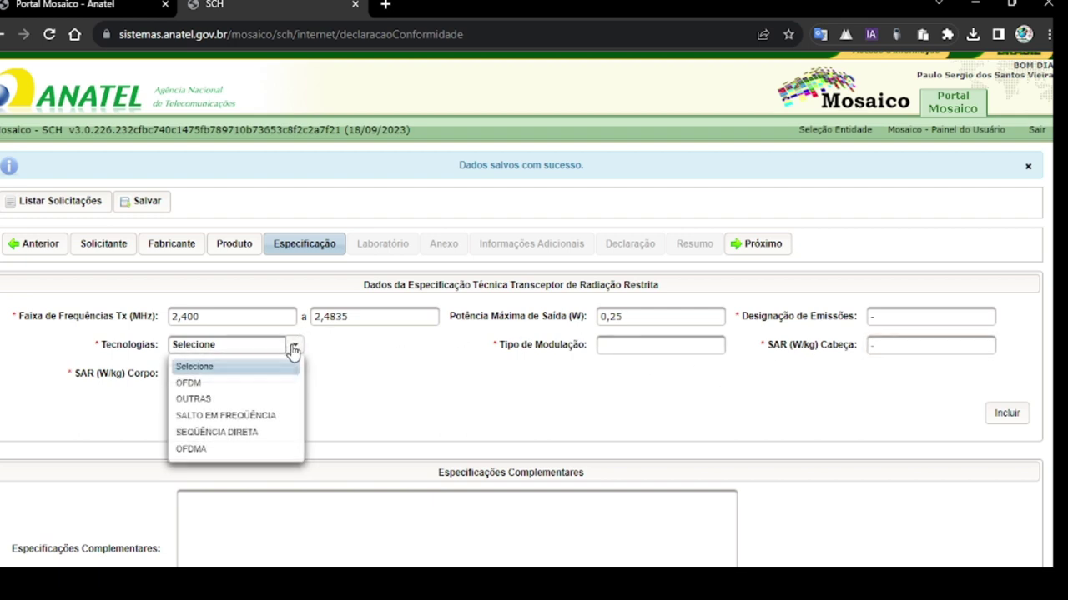
pyautogui.click(196, 383)
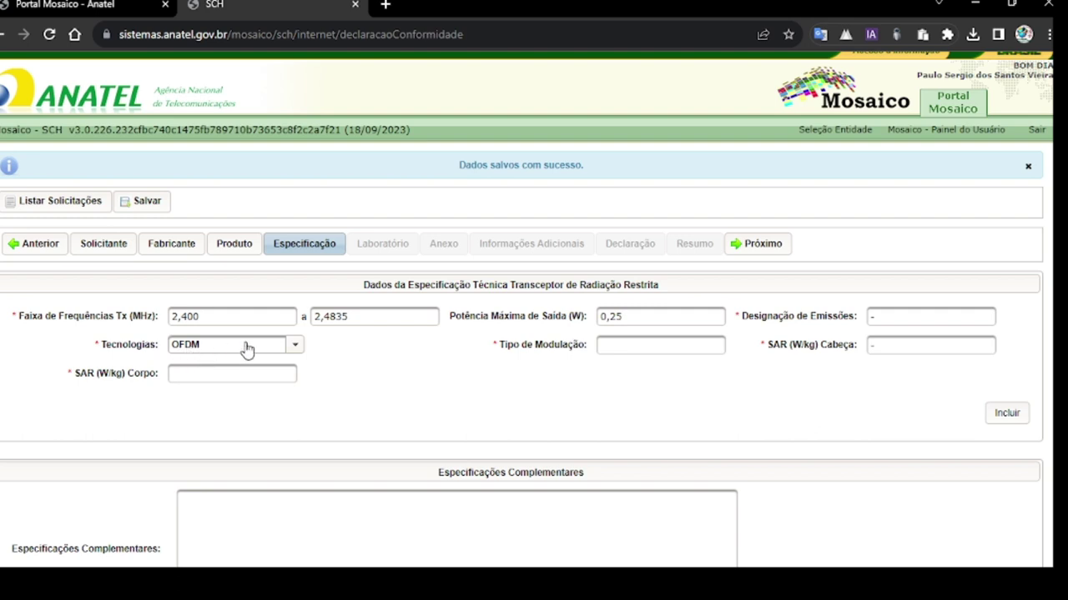
# - Enter "BPSK, QPSK, 16 QAM, 64 QAM" as the modulation type
pyautogui.click(621, 347)
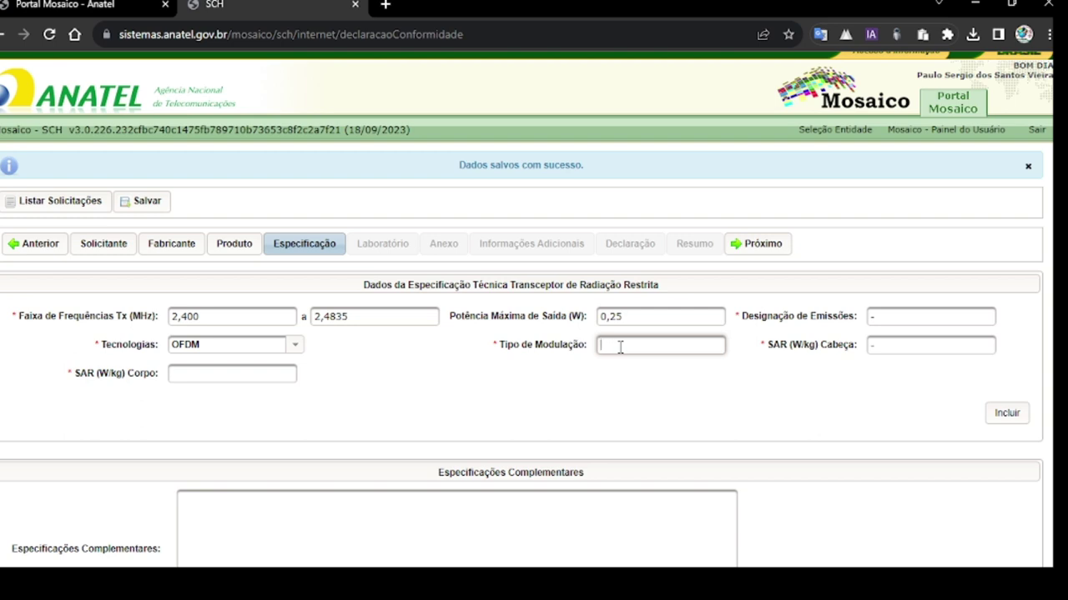
pyautogui.write('BP')
pyautogui.write('SK')
pyautogui.write(',')
pyautogui.write(' C')
pyautogui.write('P')
pyautogui.write('SK')
pyautogui.write(',')
pyautogui.write(' 1')
pyautogui.write('6')
pyautogui.write('Q')
pyautogui.write('A')
pyautogui.write('M')
pyautogui.write(', ')
pyautogui.write('64')
pyautogui.write(' QA')
pyautogui.write('M')
# - Enter "-" for the body SAR and add the 2,4 band specification to the registered technical specifications
pyautogui.click(245, 374)
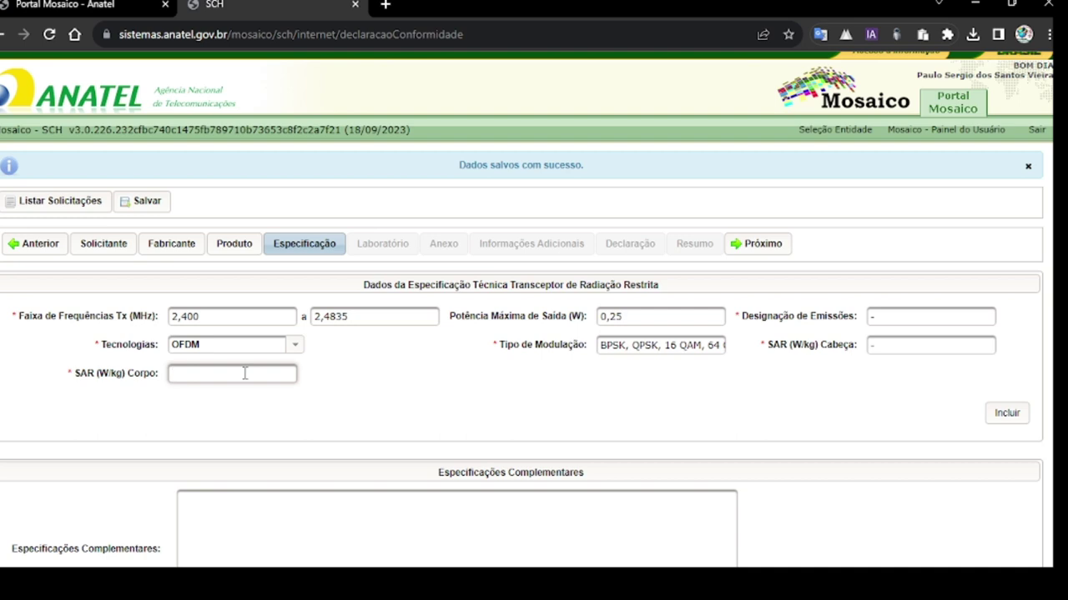
pyautogui.write('-')
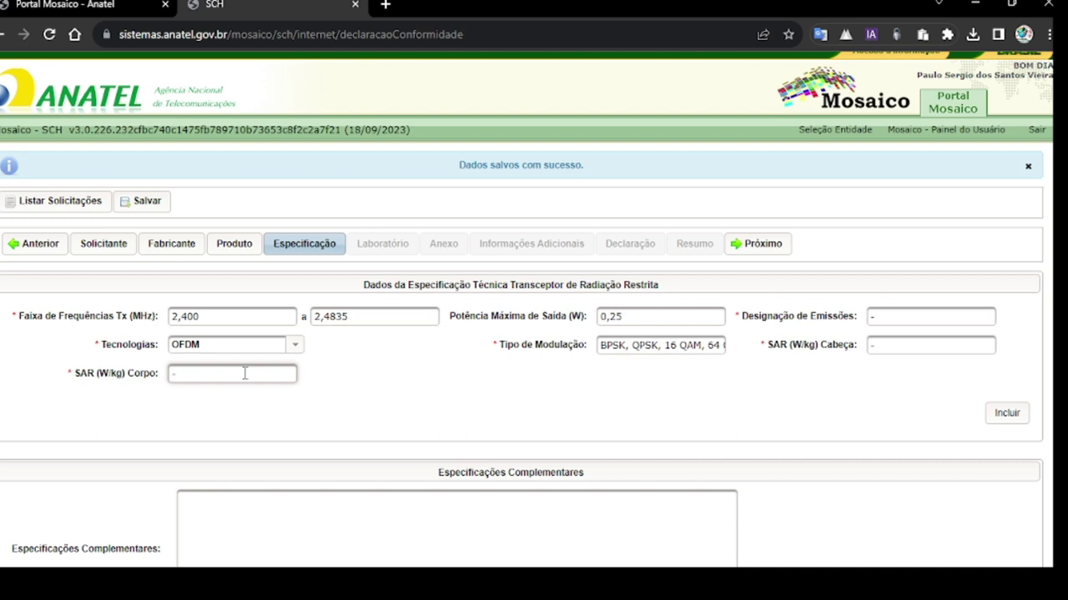
pyautogui.click(1007, 415)
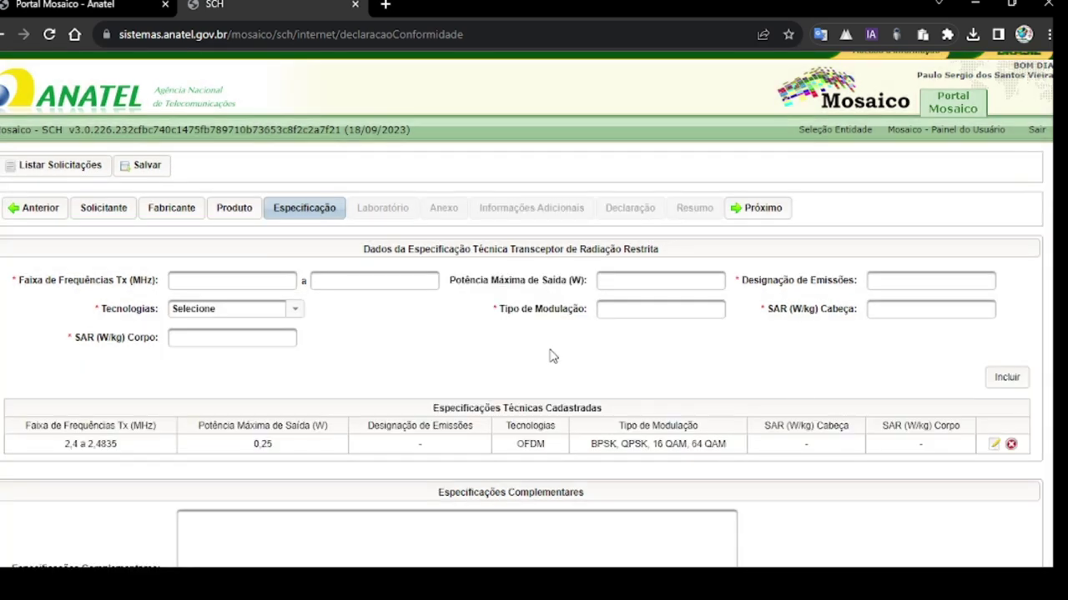
# - Start a second specification with a Tx frequency range from 5,725 to 5,850 and a maximum output power of 0,188 W
pyautogui.click(230, 282)
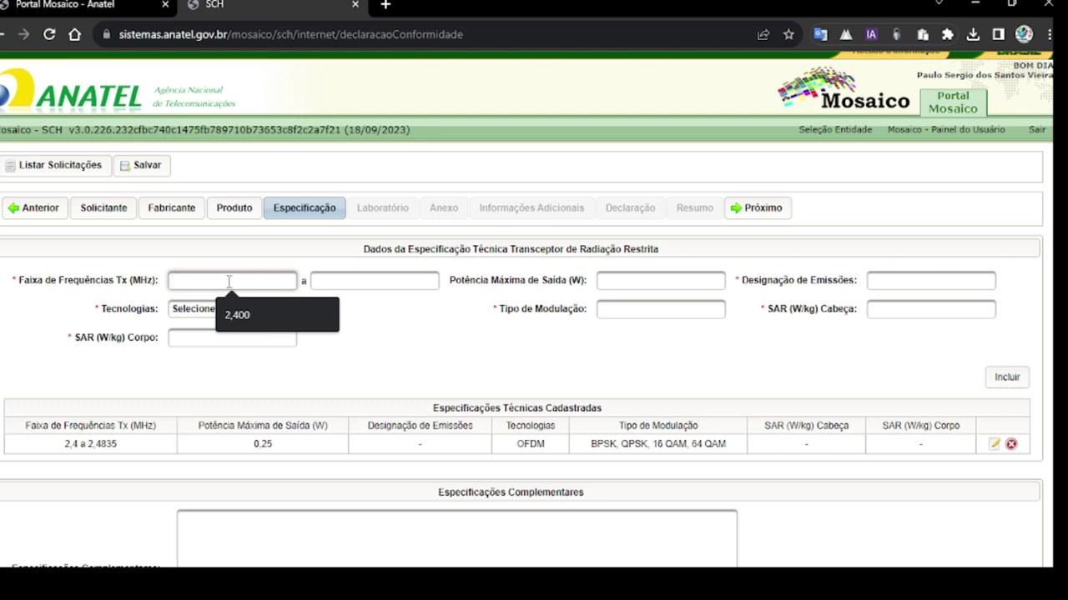
pyautogui.write('5')
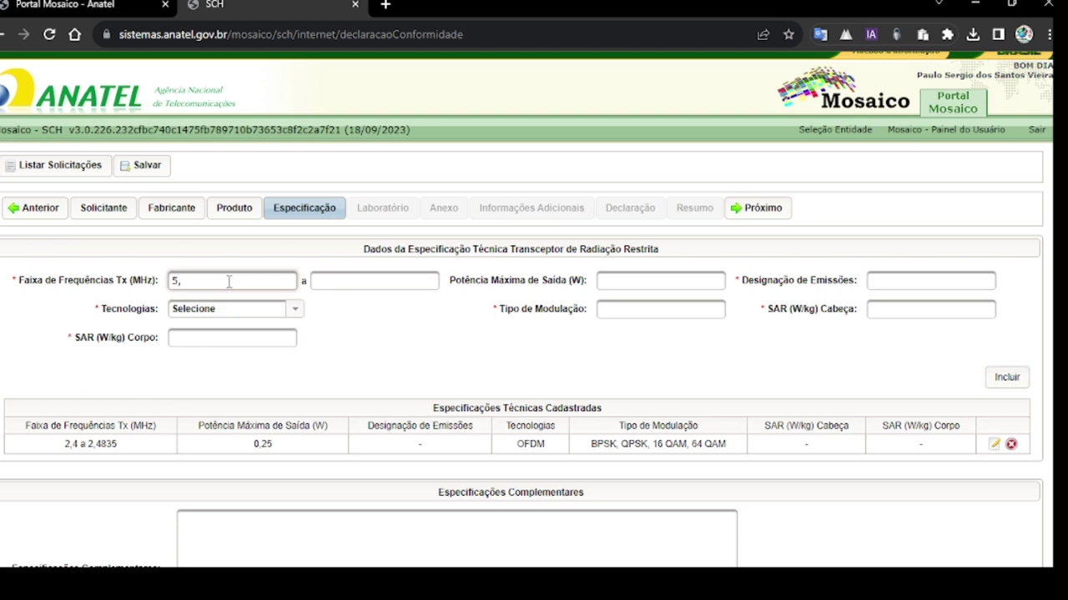
pyautogui.write(',725')
pyautogui.click(338, 281)
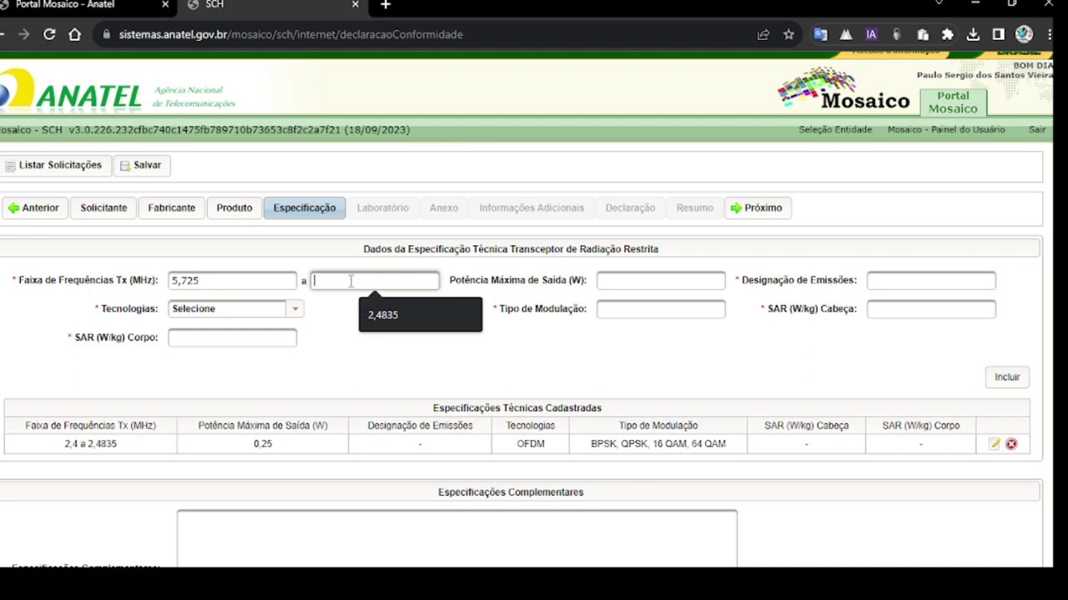
pyautogui.write('5')
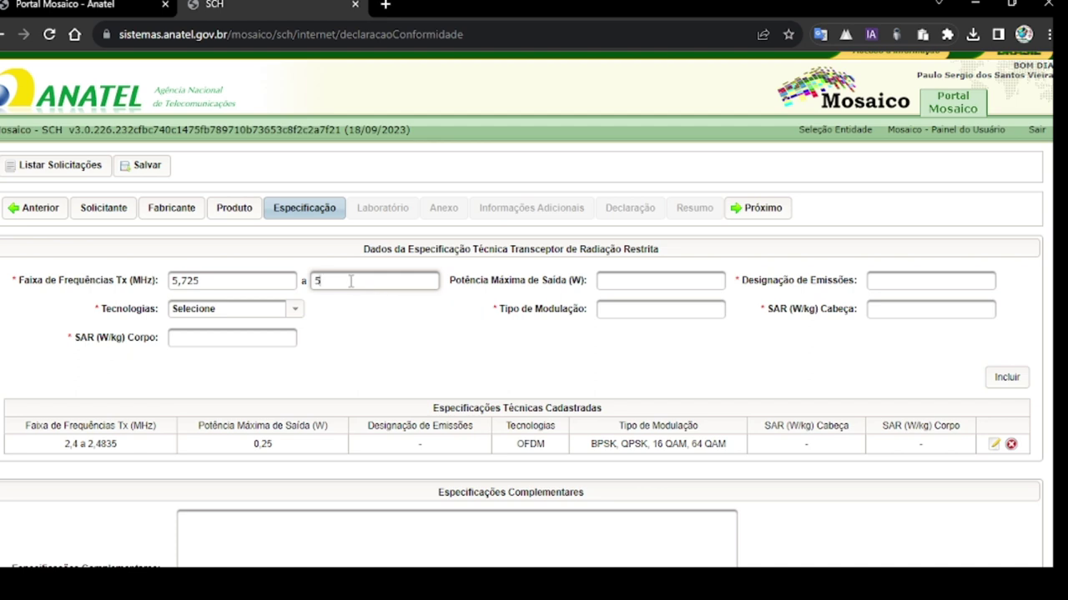
pyautogui.write(',850')
pyautogui.click(613, 280)
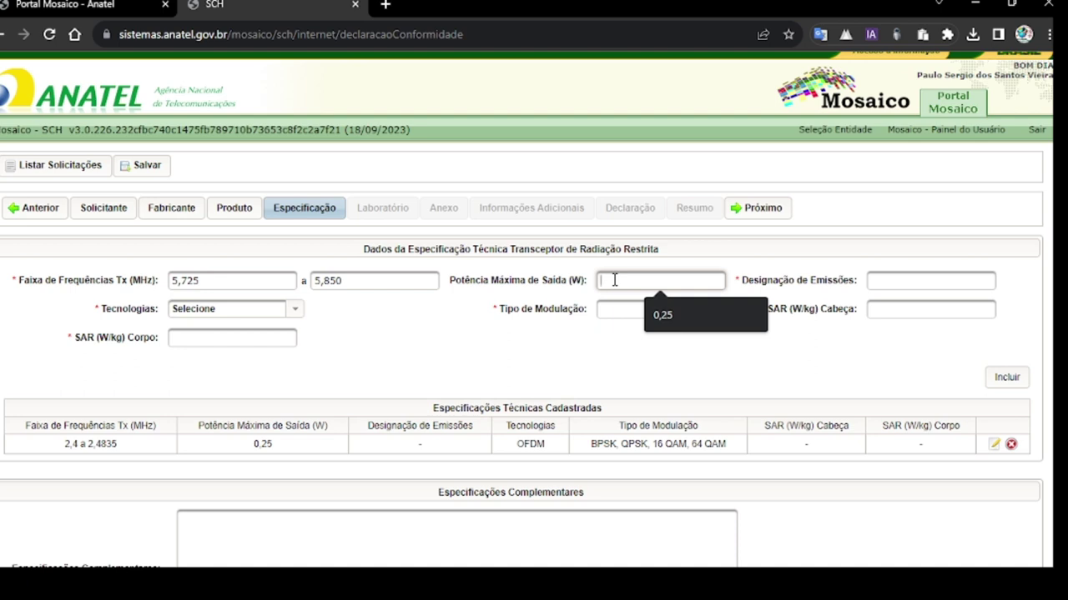
pyautogui.write('0,1')
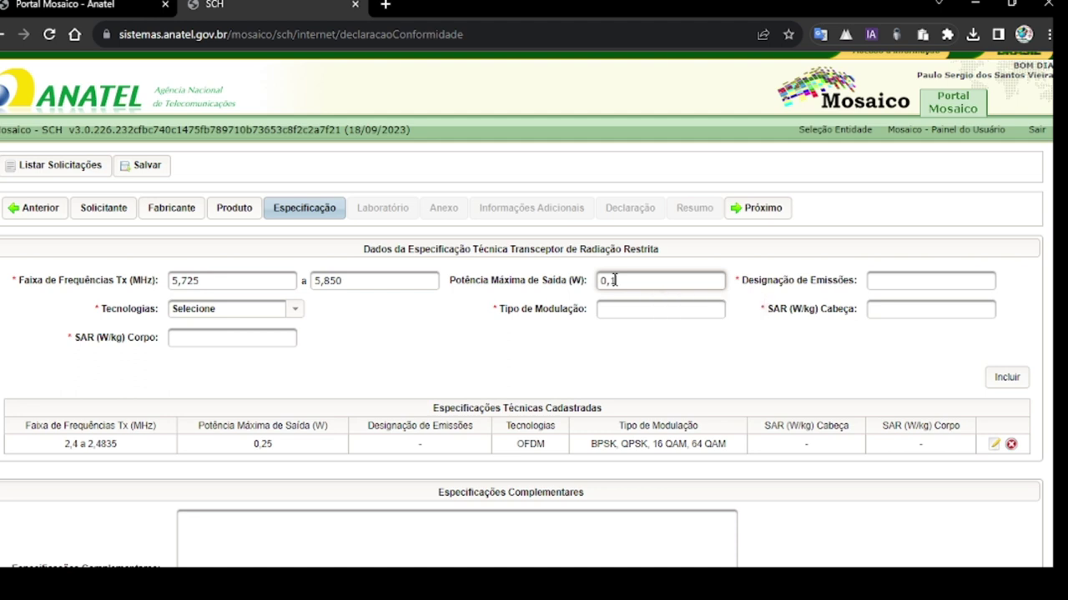
pyautogui.write('88')
# - Enter "-" as the second specification's emission designation and 0,33 as its head SAR
pyautogui.click(902, 280)
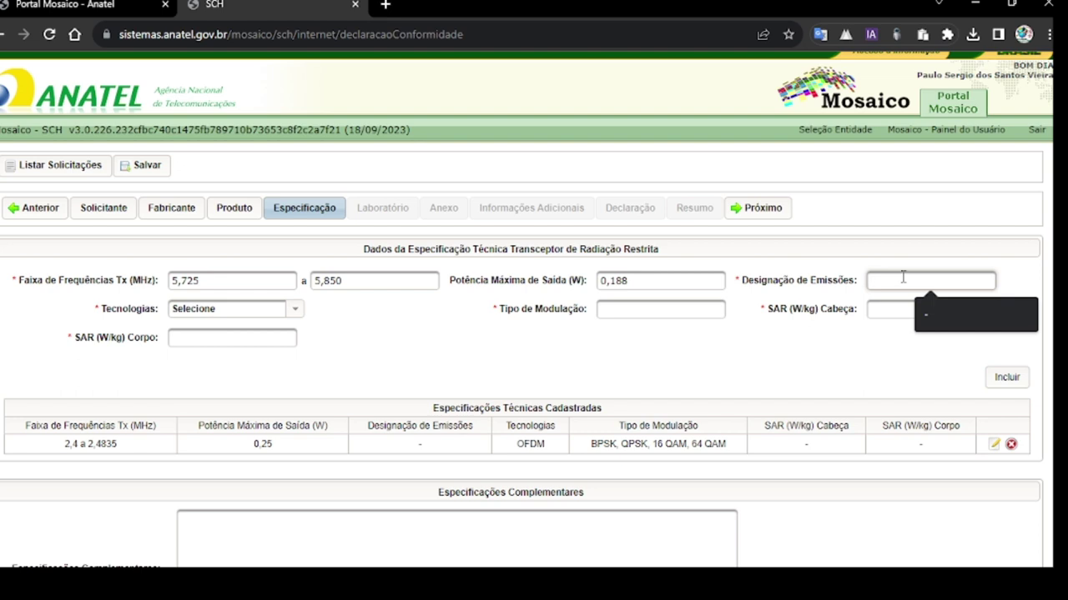
pyautogui.write('-')
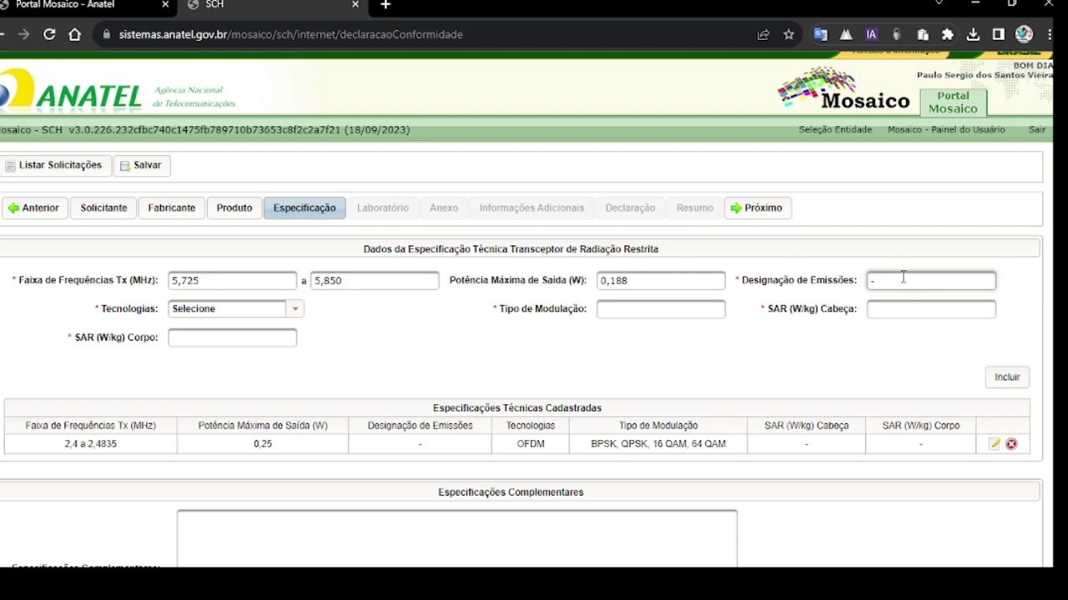
pyautogui.click(893, 307)
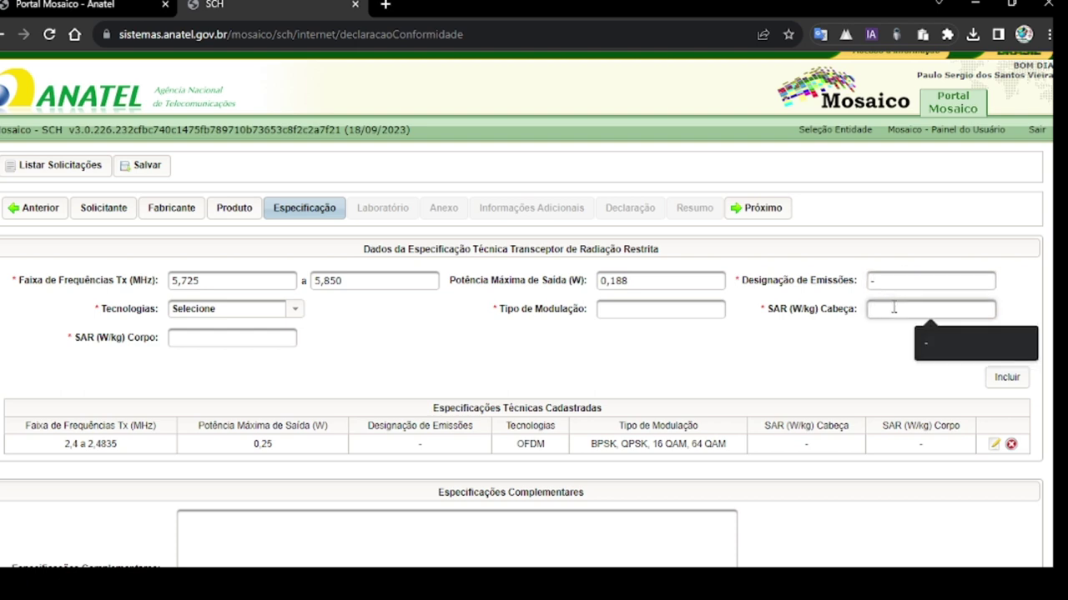
pyautogui.write('0,33')
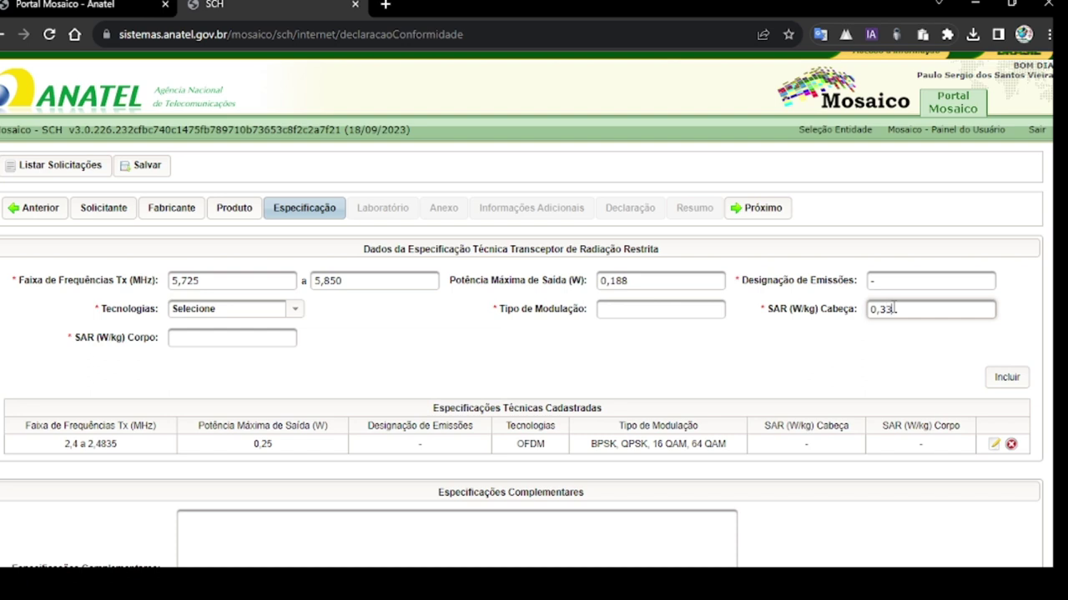
# - Set the second specification's modulation type to "BPSK, QPSK, 16 QAM, 64 QAM" and its body SAR to "-"
pyautogui.click(624, 309)
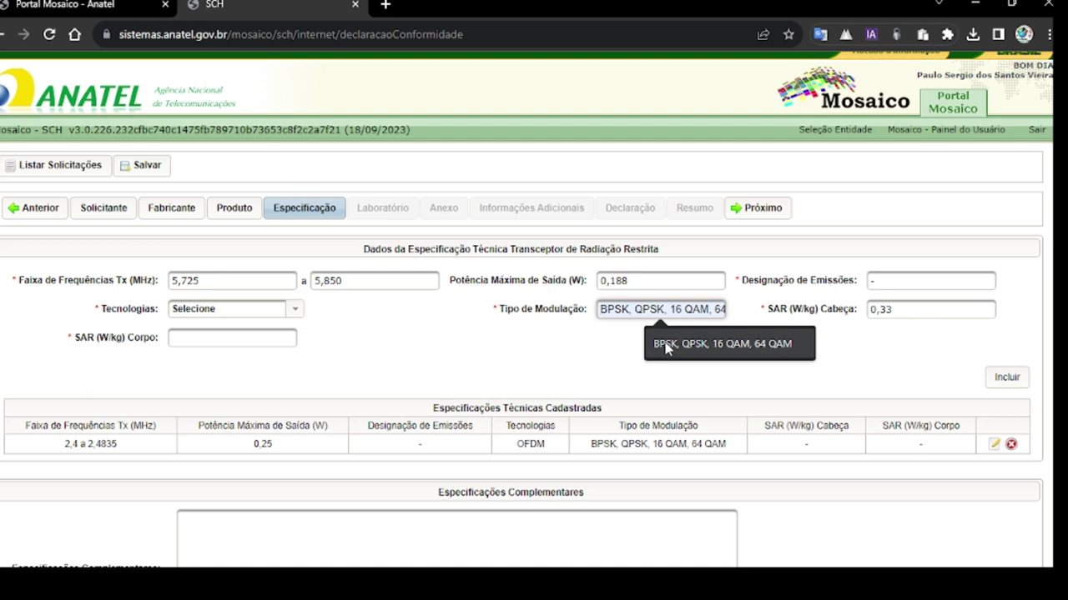
pyautogui.click(665, 345)
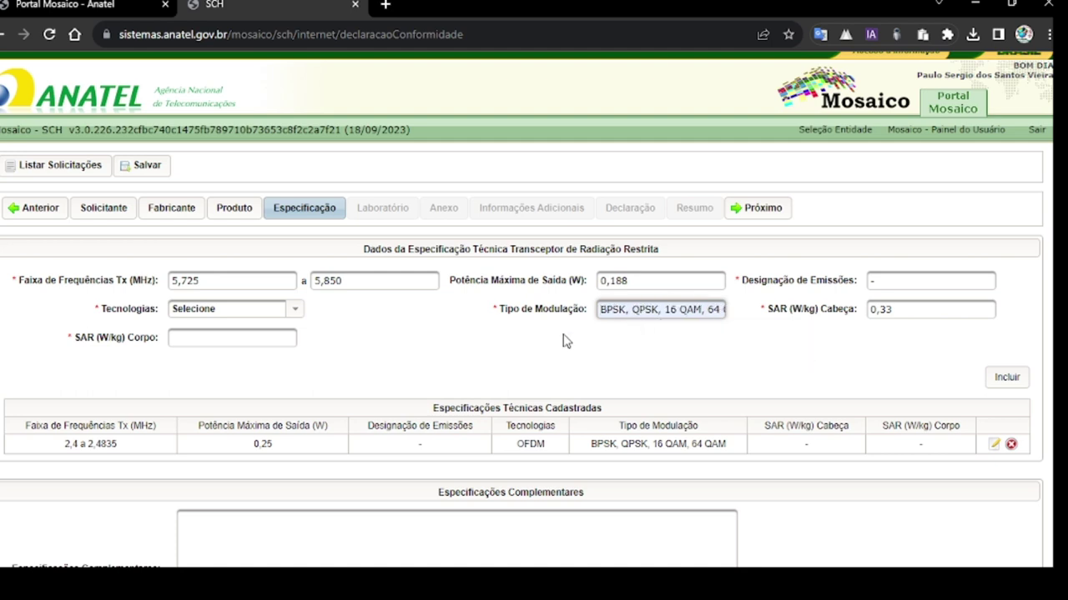
pyautogui.click(182, 338)
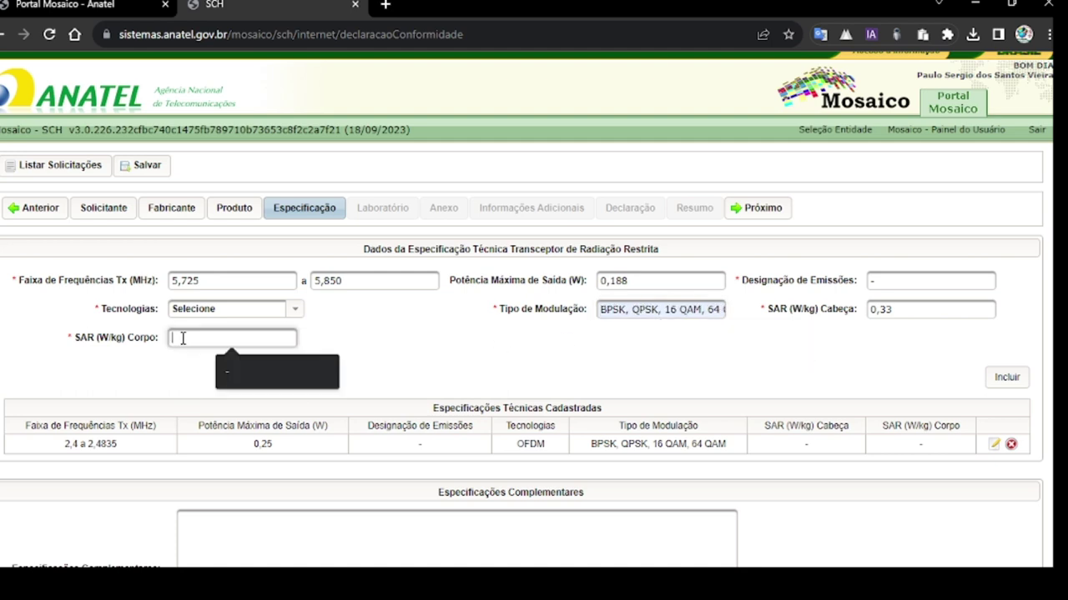
pyautogui.click(223, 373)
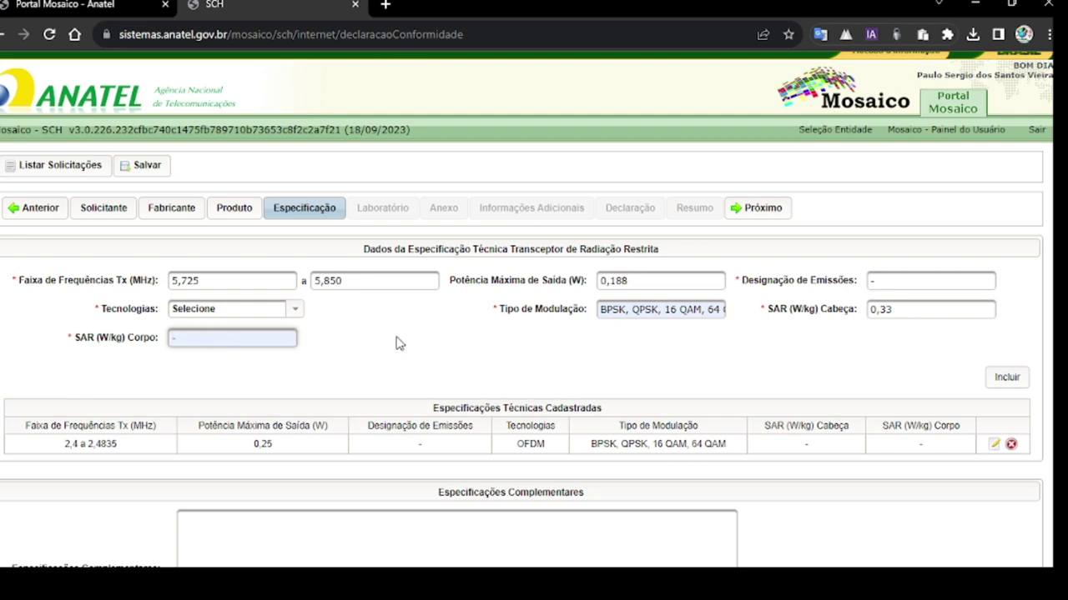
# - Choose OFDM as the second specification's technology and add it to the registered technical specifications
pyautogui.click(1005, 379)
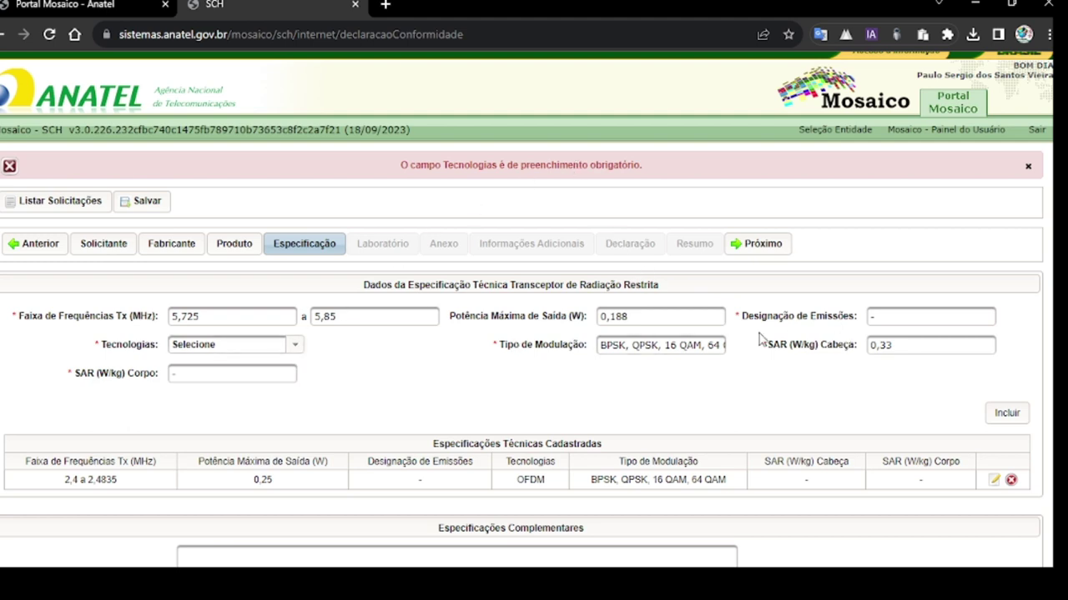
pyautogui.click(270, 349)
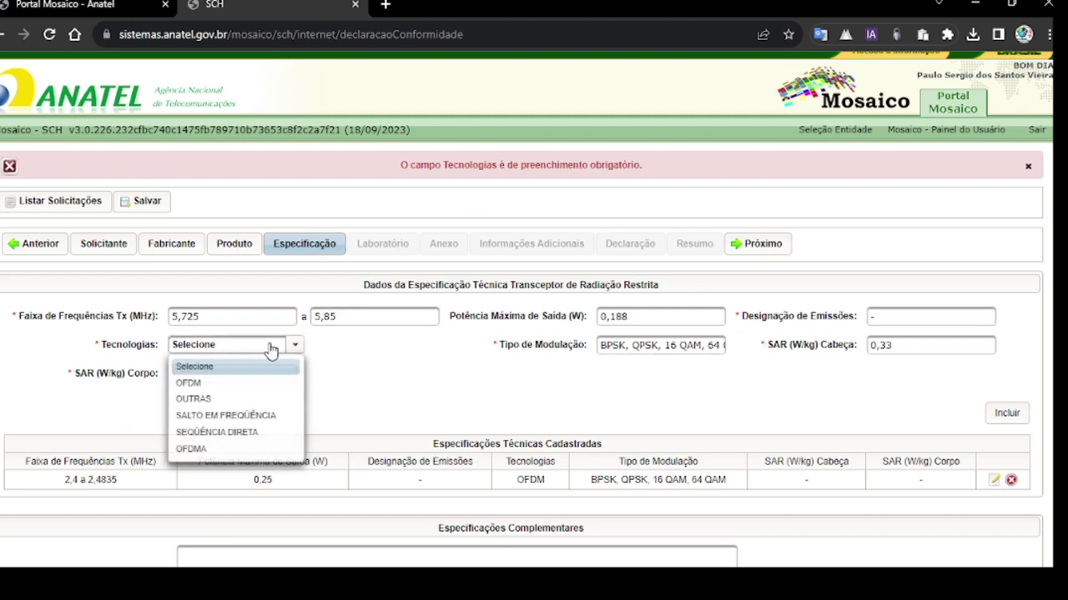
pyautogui.click(204, 386)
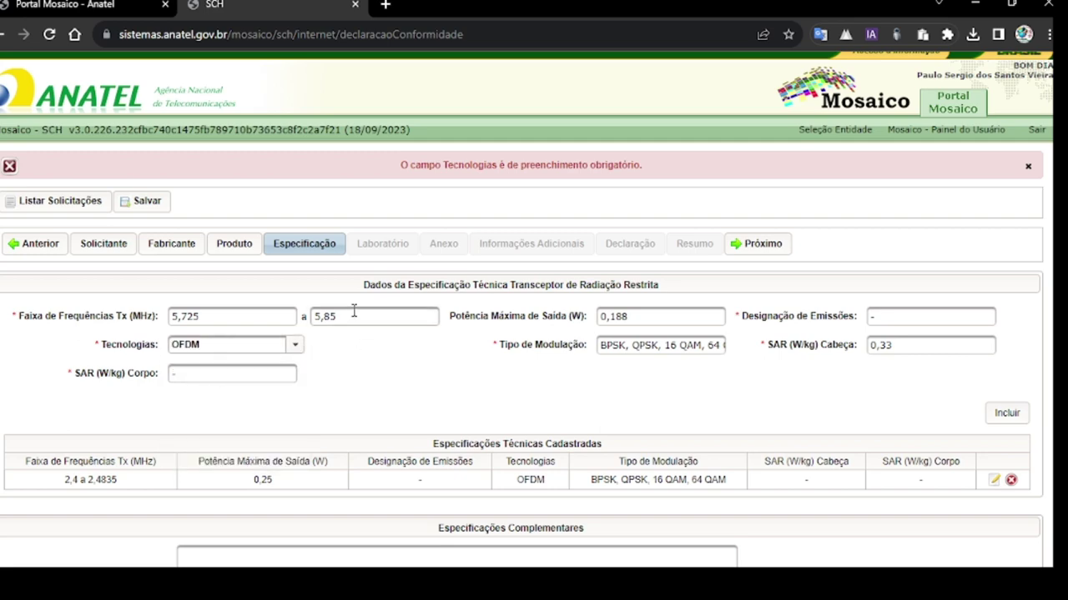
pyautogui.click(1006, 413)
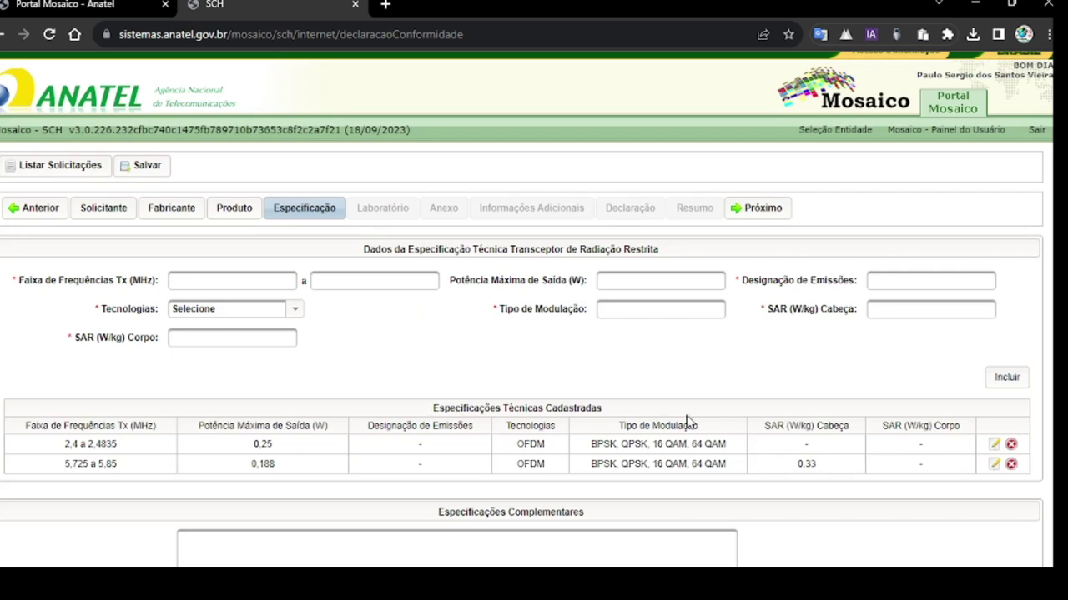
pyautogui.scroll(-2, 689, 421)
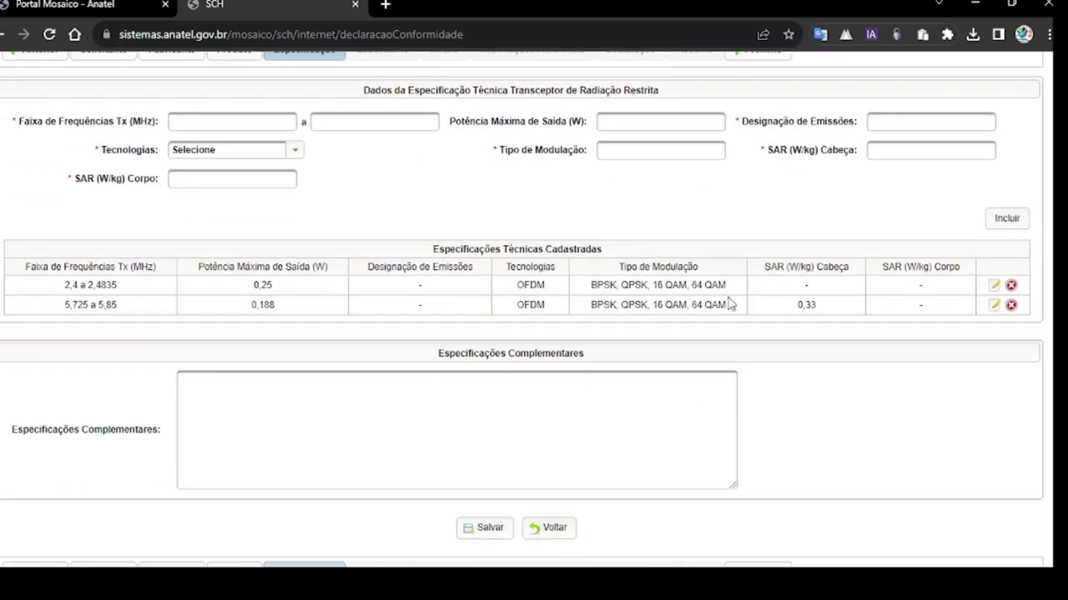